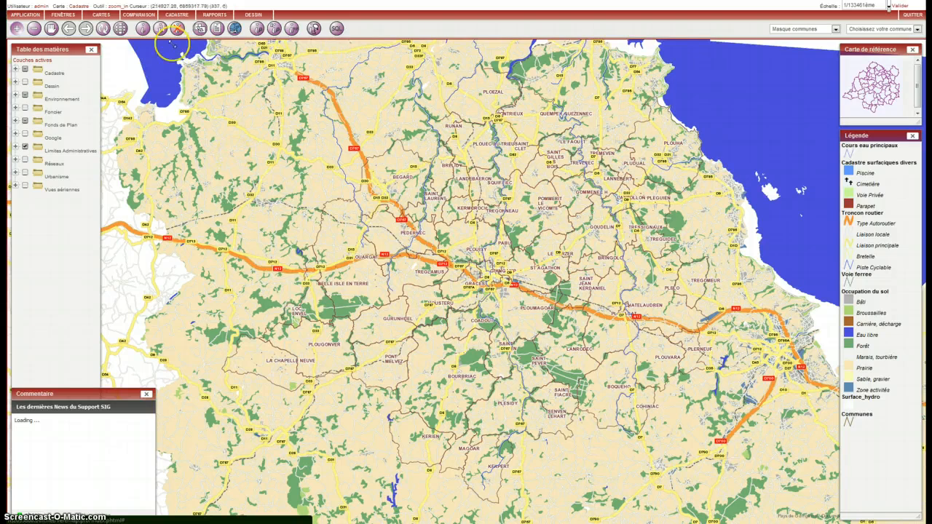
Zoom the map in on the Bourbriac area until the cadastral parcels show, and close the Commentaire window
{"action": "left_click", "coordinate": [22, 30]}
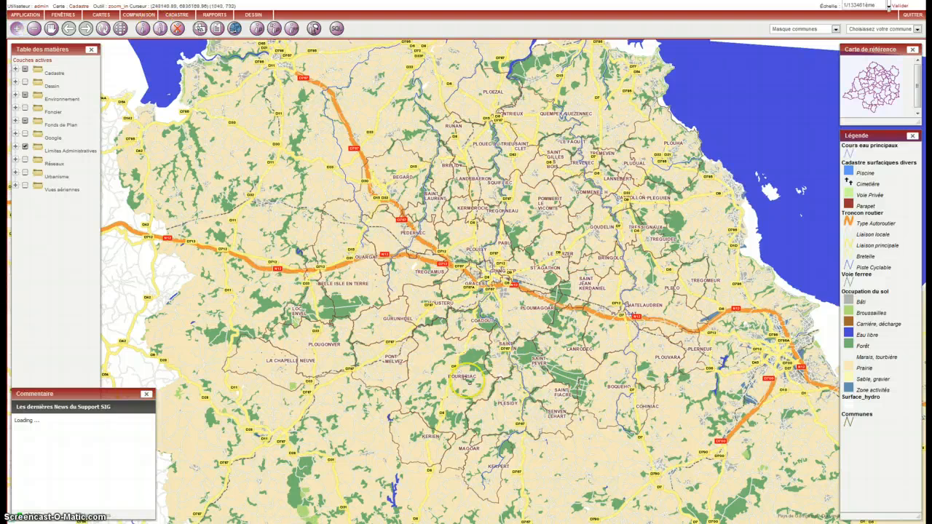
{"action": "left_click", "coordinate": [446, 295]}
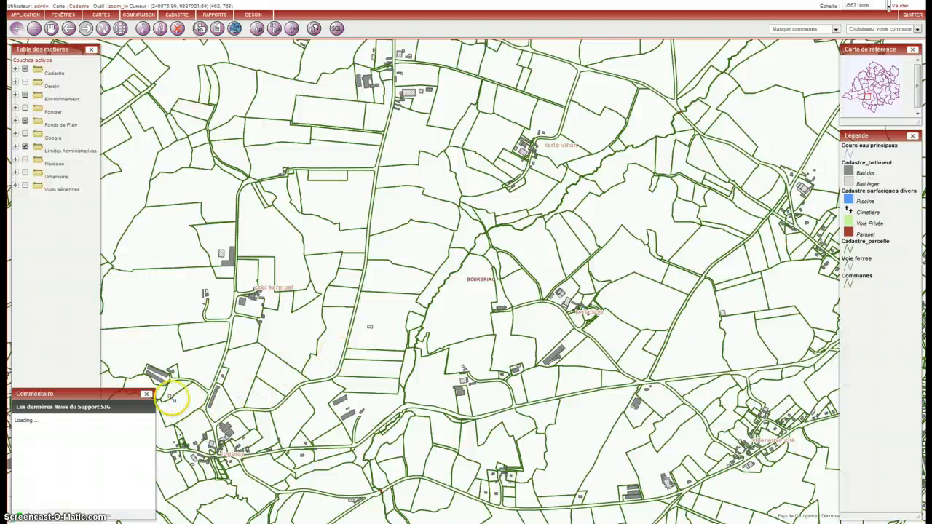
{"action": "left_click", "coordinate": [146, 394]}
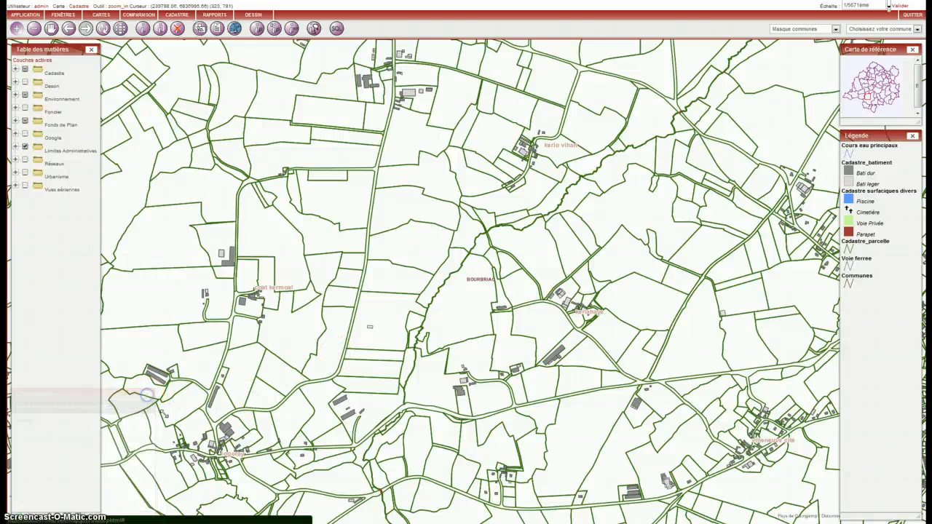
{"action": "left_click", "coordinate": [65, 324]}
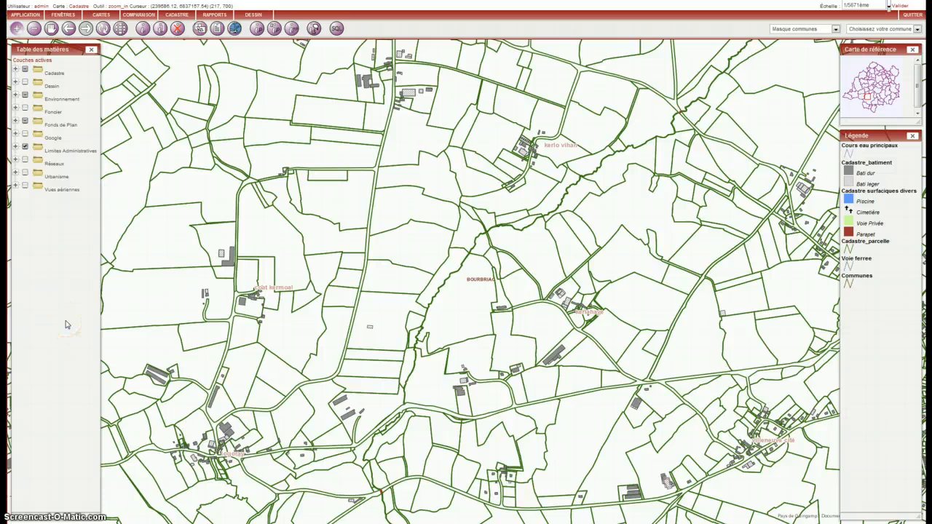
{"action": "left_click", "coordinate": [24, 146]}
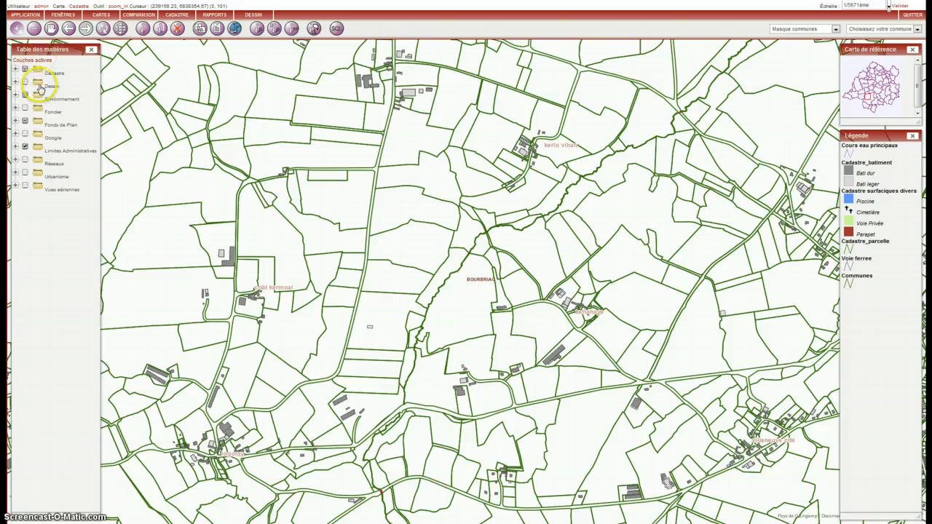
{"action": "left_click", "coordinate": [255, 16]}
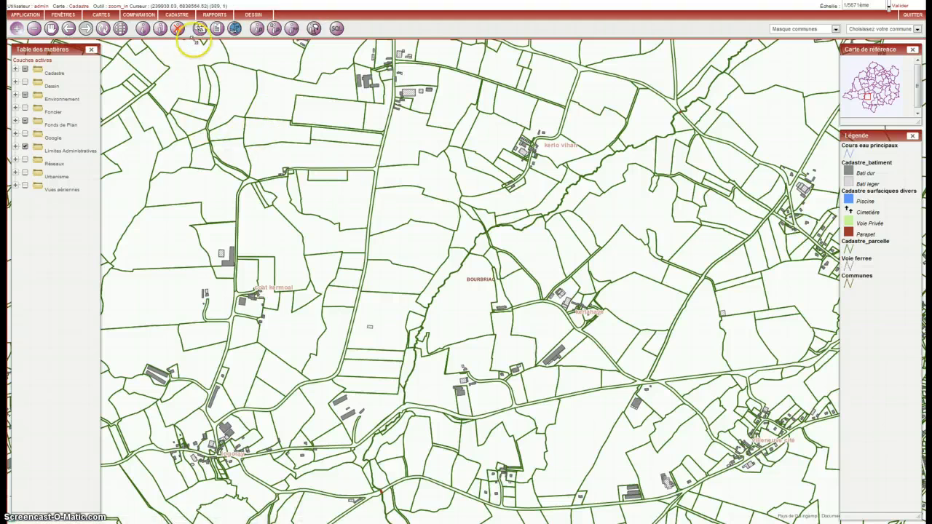
{"action": "left_click", "coordinate": [102, 16]}
{"action": "mouse_move", "coordinate": [107, 47]}
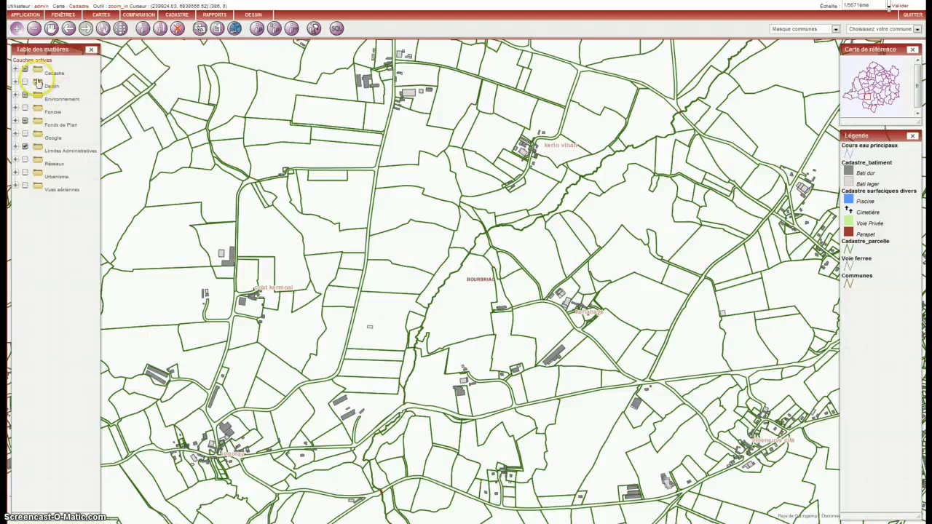
Expand the Dessin layer group, turn on its Dessin layer and refresh the map
{"action": "left_click", "coordinate": [15, 85]}
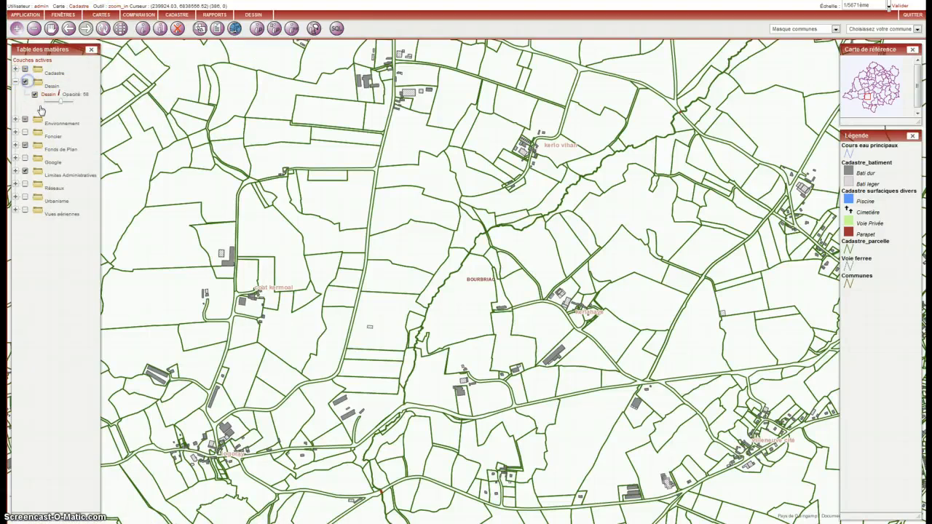
{"action": "left_click", "coordinate": [103, 29]}
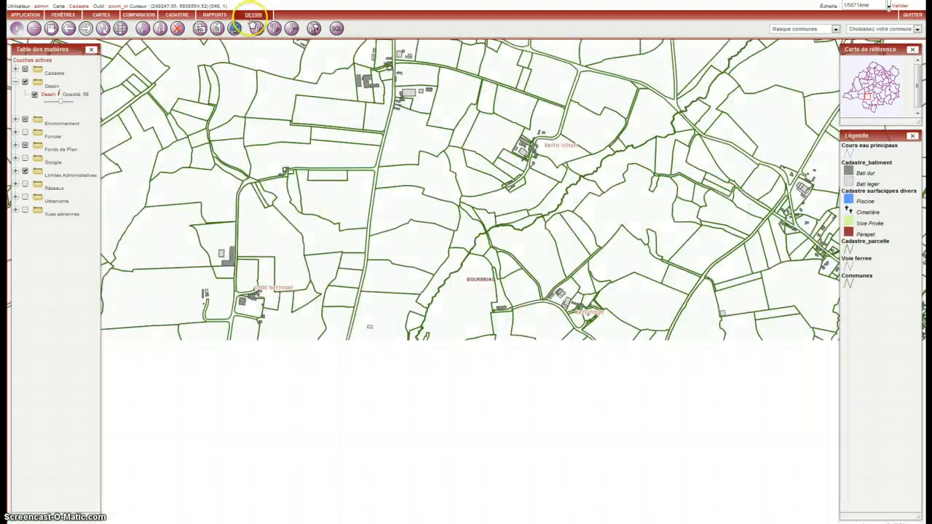
Open the list of existing drawings and reposition and resize its window to keep the Bourbriac parcels in view
{"action": "left_click", "coordinate": [252, 16]}
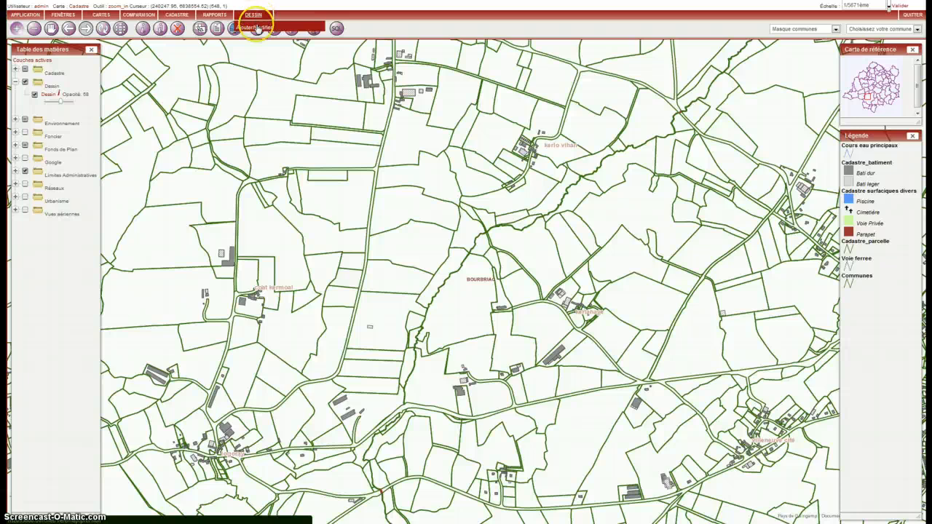
{"action": "left_click", "coordinate": [255, 27]}
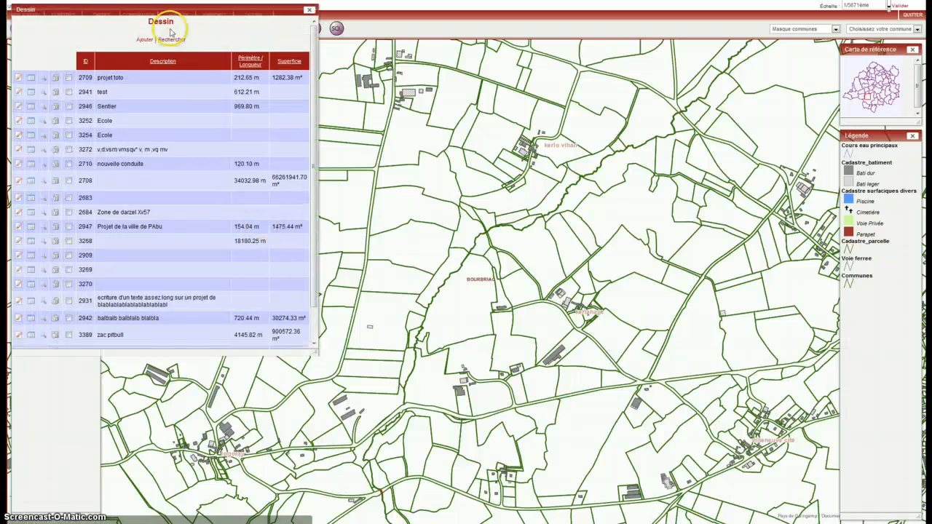
{"action": "left_click_drag", "start_coordinate": [162, 10], "coordinate": [156, 106]}
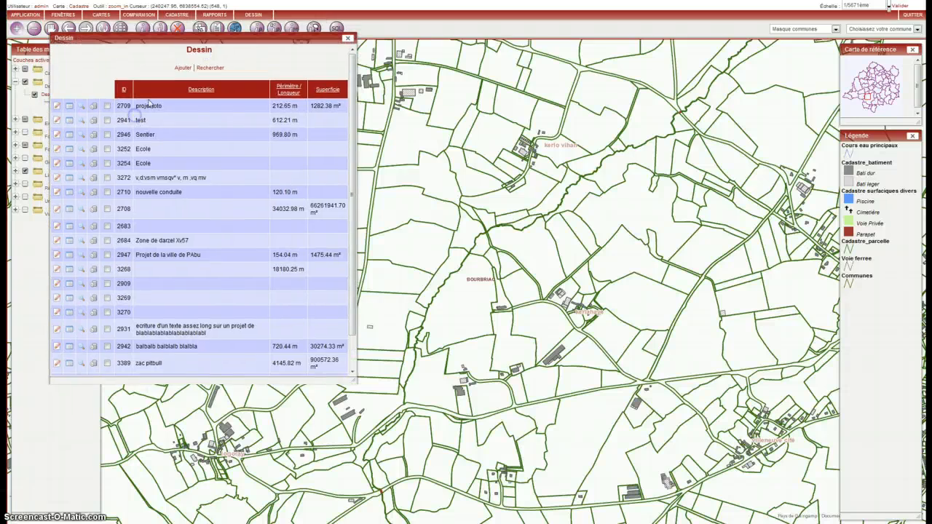
{"action": "left_click_drag", "start_coordinate": [182, 37], "coordinate": [139, 56]}
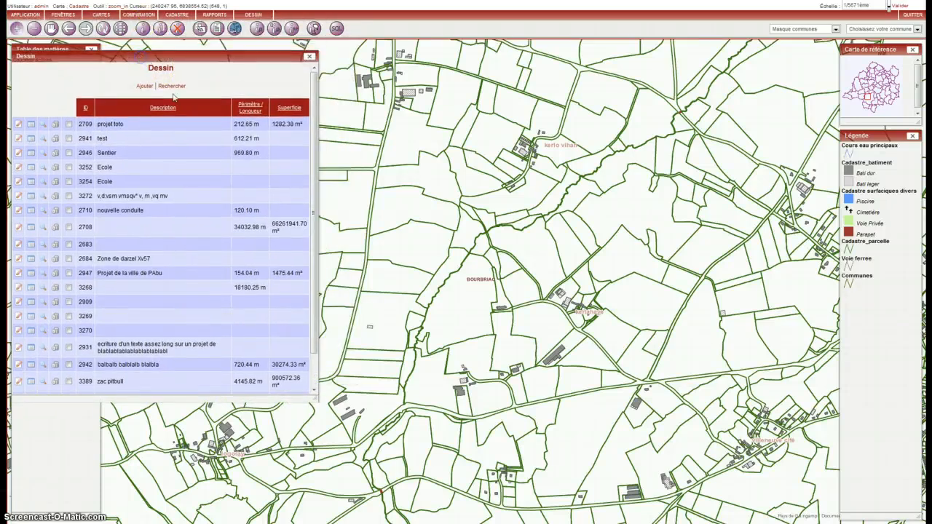
{"action": "left_click_drag", "start_coordinate": [314, 395], "coordinate": [306, 423]}
{"action": "left_click", "coordinate": [135, 113]}
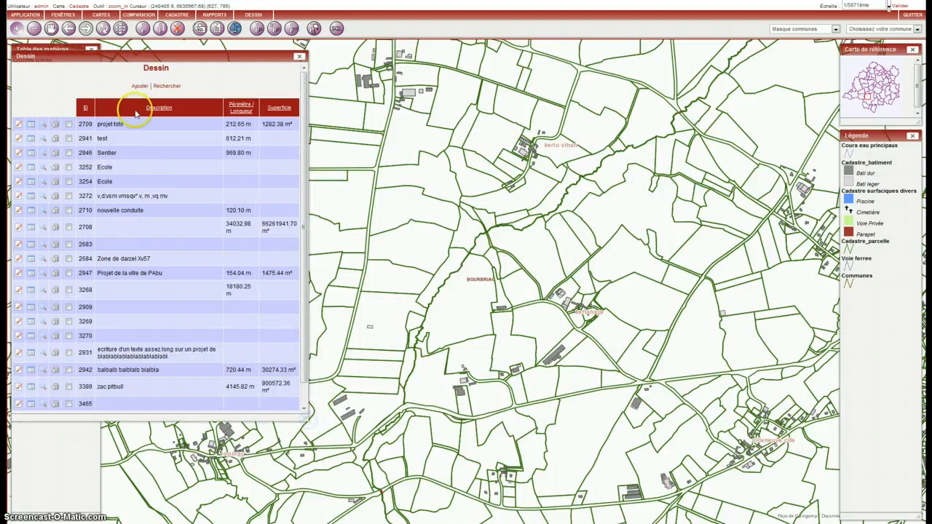
Start a new polygon drawing with the description "projet numero1" and resize its form window
{"action": "left_click", "coordinate": [139, 86]}
{"action": "left_click", "coordinate": [183, 171]}
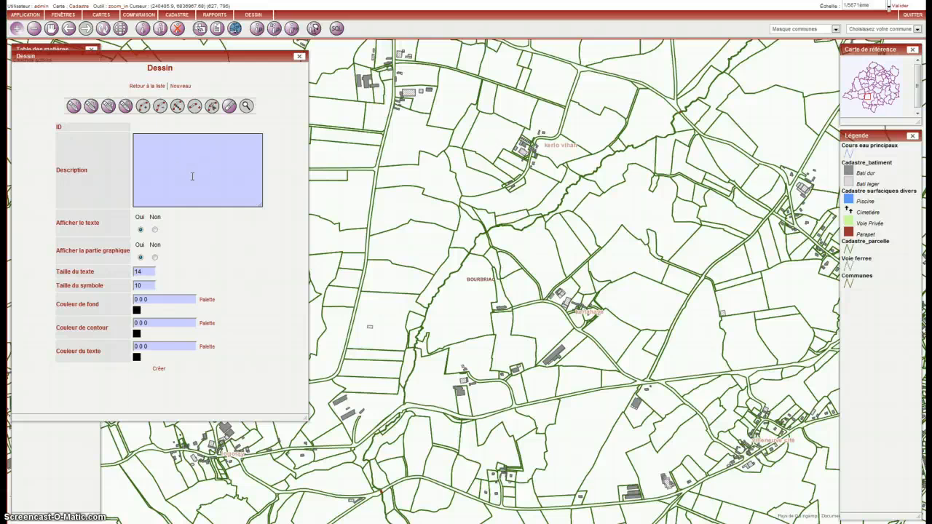
{"action": "left_click", "coordinate": [293, 287]}
{"action": "left_click_drag", "start_coordinate": [306, 420], "coordinate": [313, 402]}
{"action": "left_click", "coordinate": [231, 227]}
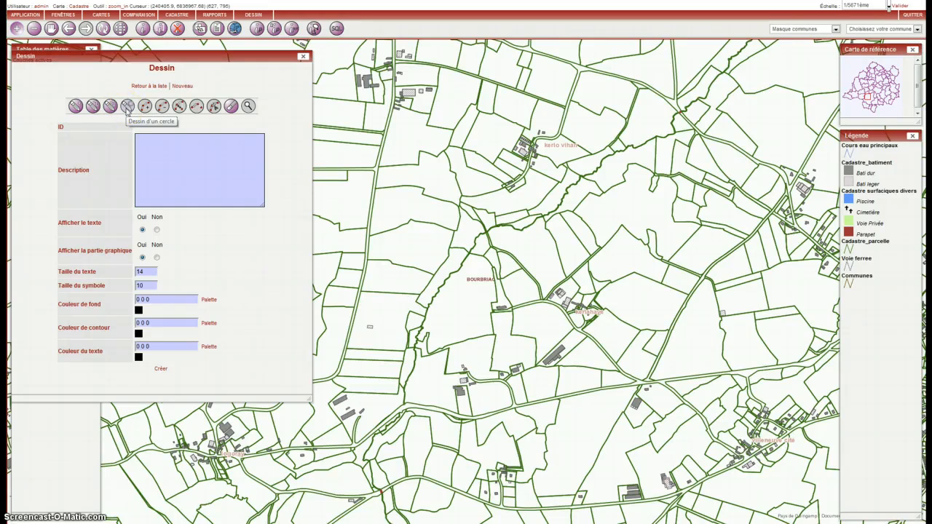
{"action": "left_click", "coordinate": [112, 107]}
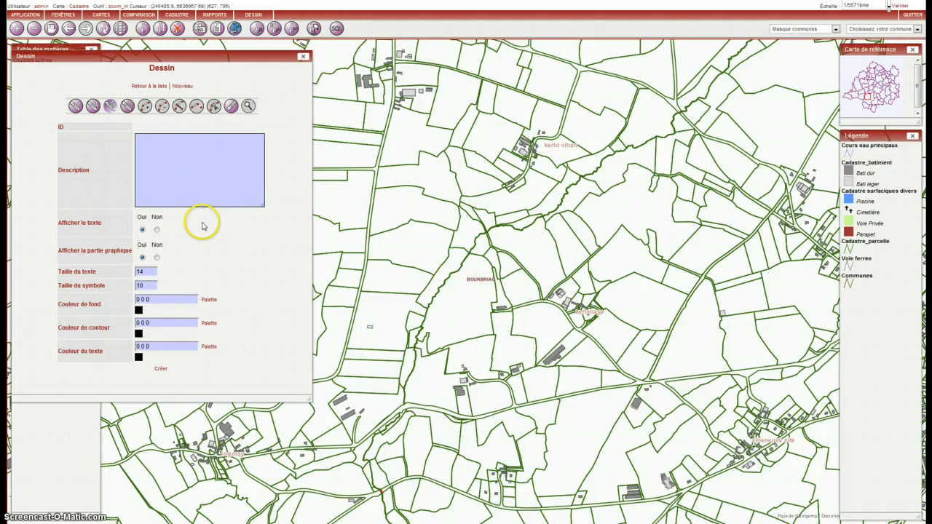
{"action": "left_click", "coordinate": [211, 168]}
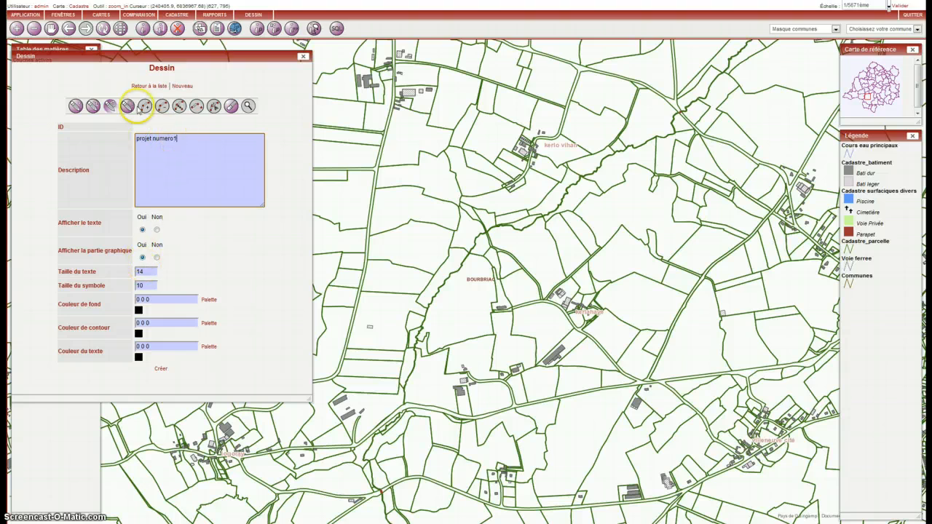
Draw a 12-vertex polygon of about 88,900 m² along the parcel boundaries between the road and the stream, just west of the BOURBRIAC label
{"action": "left_click", "coordinate": [127, 106]}
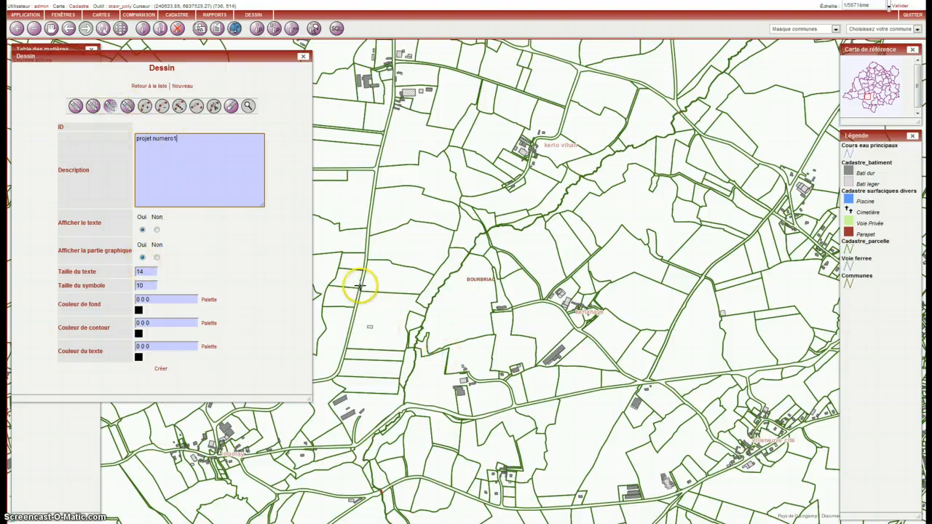
{"action": "left_click", "coordinate": [360, 287]}
{"action": "left_click", "coordinate": [366, 262]}
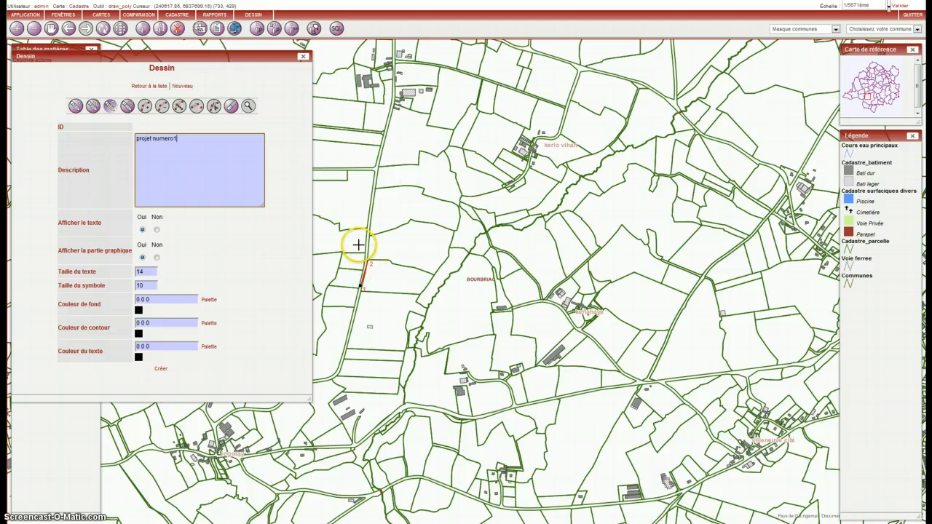
{"action": "left_click", "coordinate": [367, 240]}
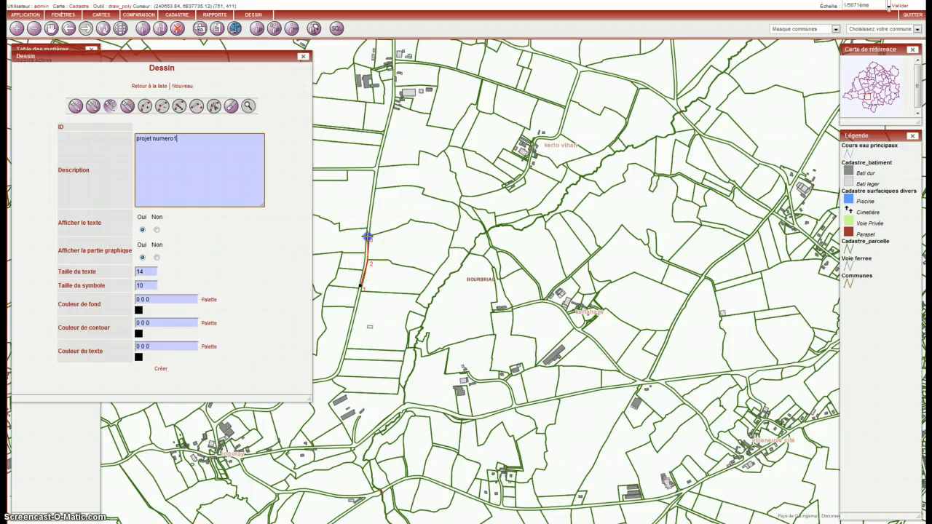
{"action": "left_click", "coordinate": [409, 222]}
{"action": "left_click", "coordinate": [413, 220]}
{"action": "left_click", "coordinate": [439, 226]}
{"action": "left_click", "coordinate": [456, 232]}
{"action": "left_click", "coordinate": [448, 251]}
{"action": "left_click", "coordinate": [449, 256]}
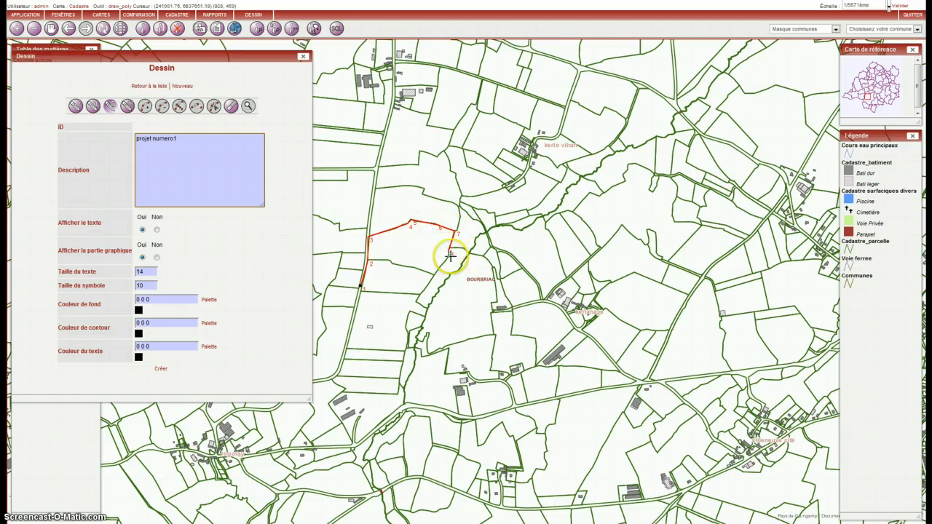
{"action": "left_click", "coordinate": [434, 277]}
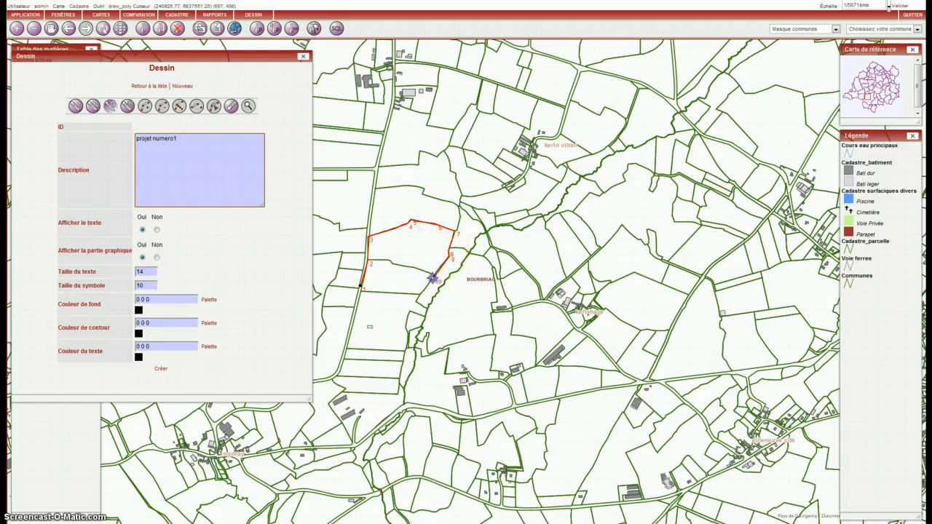
{"action": "left_click", "coordinate": [421, 295]}
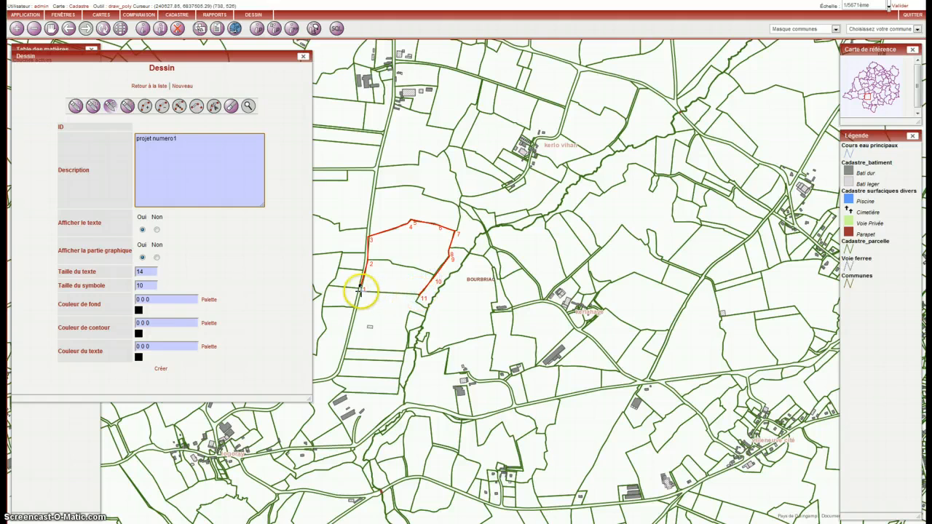
{"action": "left_click", "coordinate": [364, 293]}
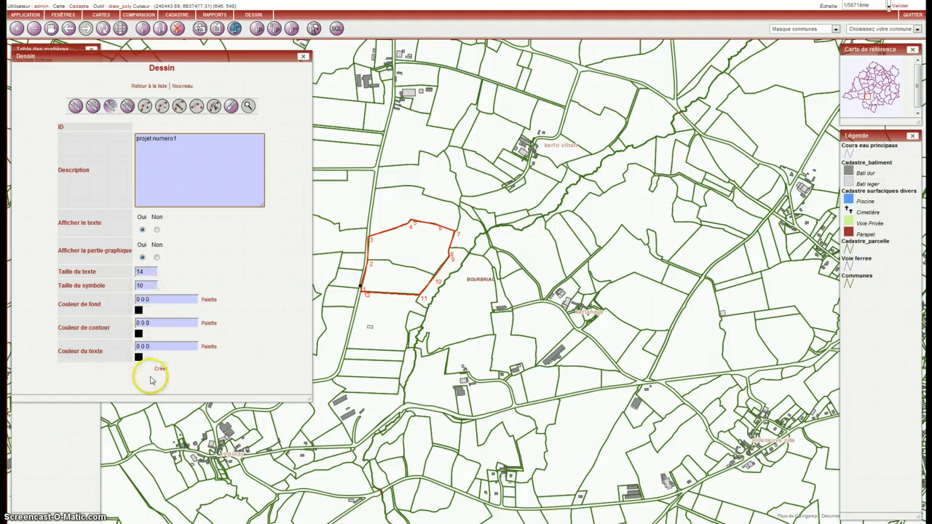
Set the polygon's fill colour to blue, RGB 52 84 188, and create the drawing
{"action": "double_click", "coordinate": [149, 286]}
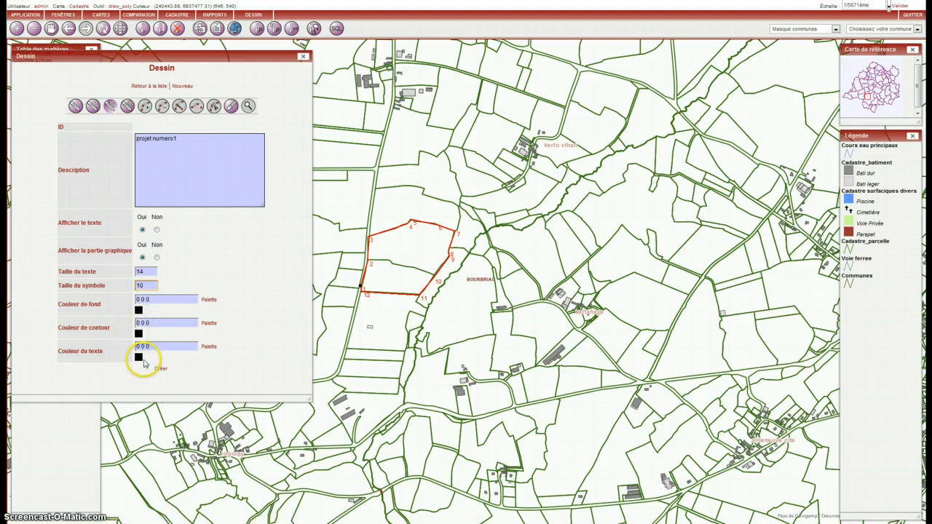
{"action": "left_click", "coordinate": [209, 301]}
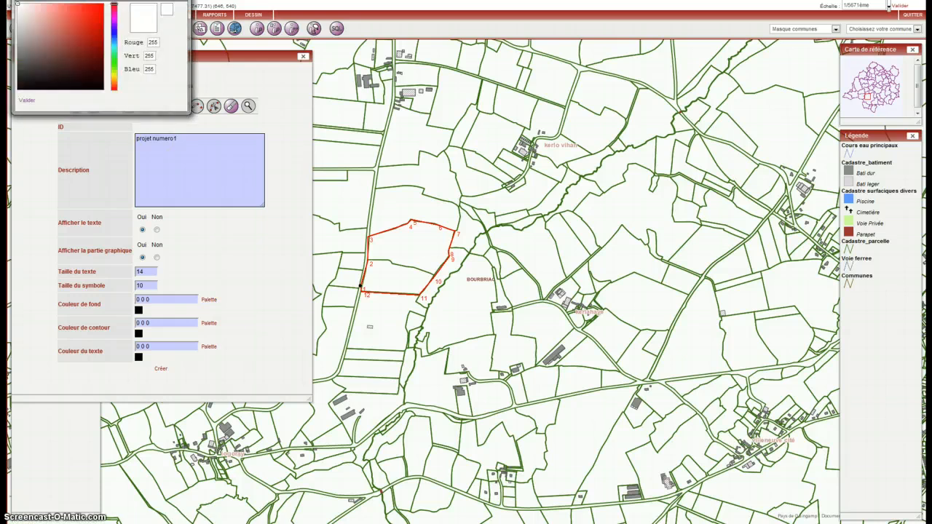
{"action": "left_click_drag", "start_coordinate": [59, 0], "coordinate": [142, 121]}
{"action": "left_click", "coordinate": [184, 147]}
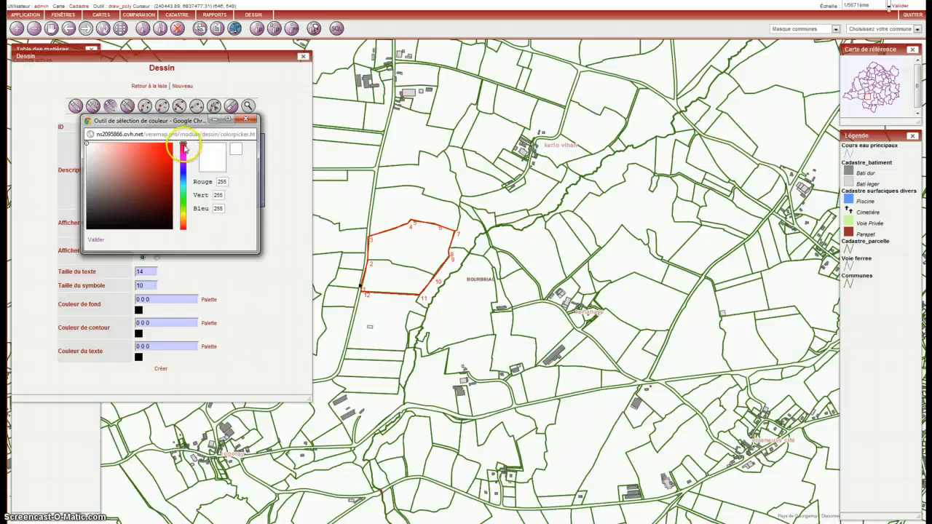
{"action": "left_click_drag", "start_coordinate": [186, 148], "coordinate": [186, 177]}
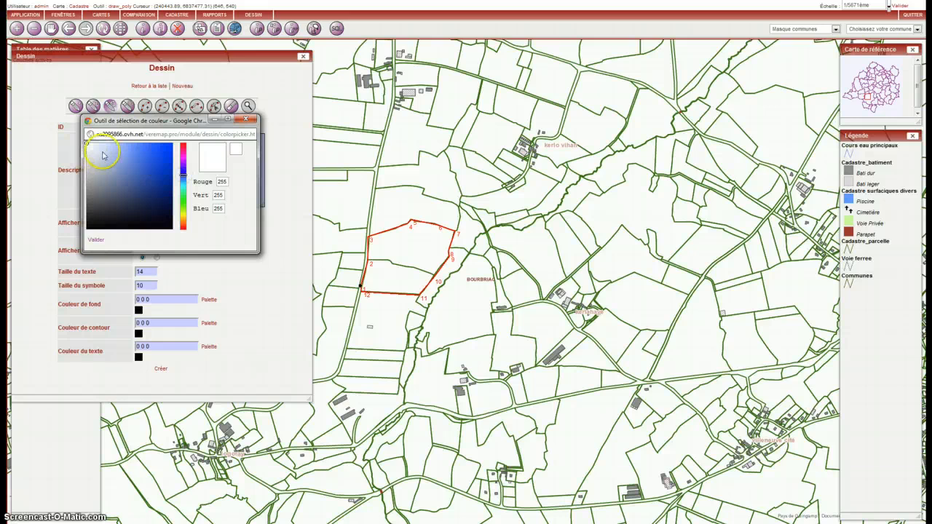
{"action": "left_click", "coordinate": [146, 168]}
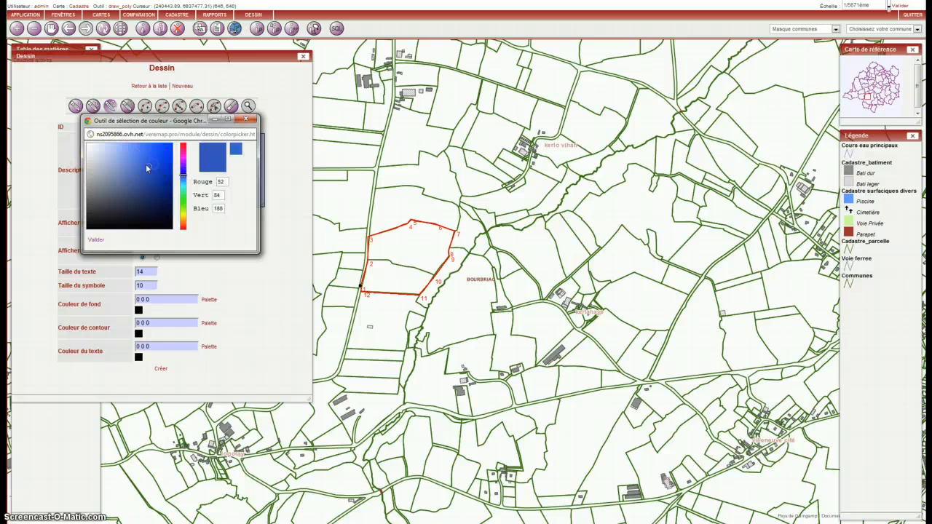
{"action": "left_click", "coordinate": [96, 239]}
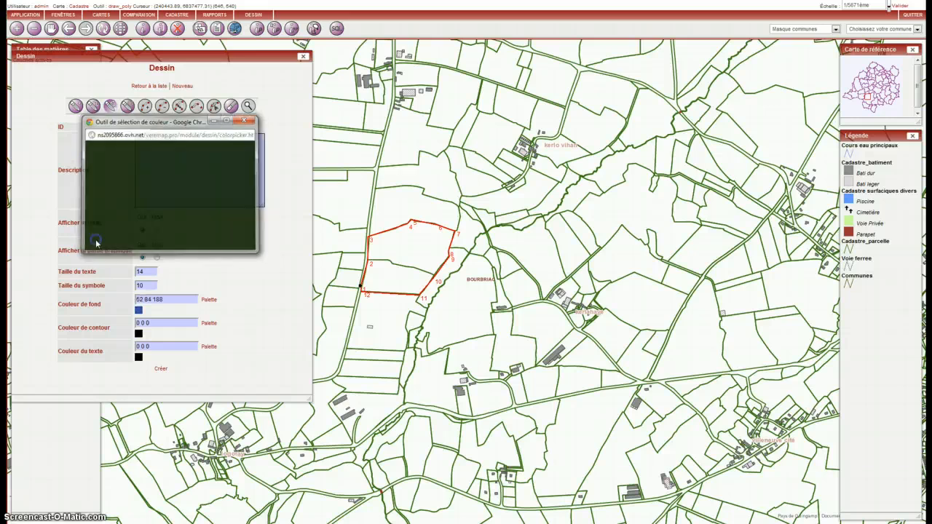
{"action": "left_click_drag", "start_coordinate": [165, 299], "coordinate": [132, 301]}
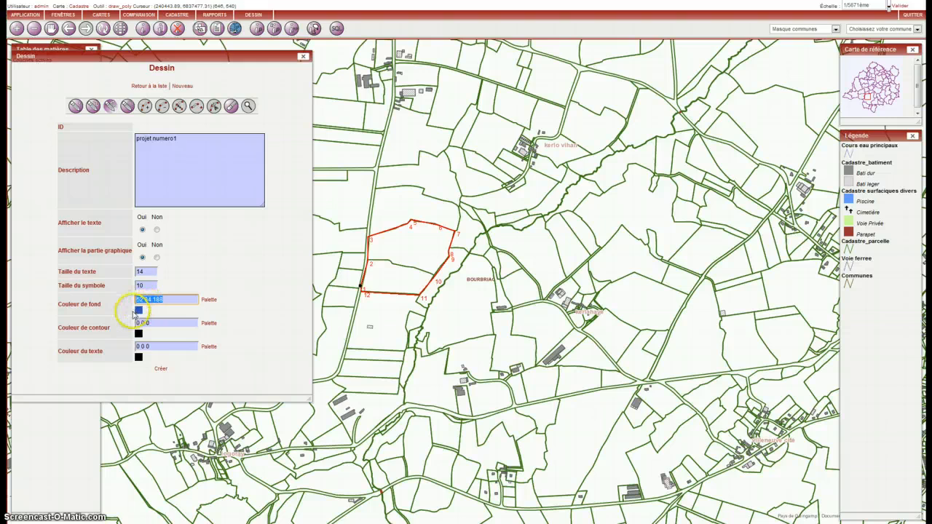
{"action": "left_click", "coordinate": [161, 370]}
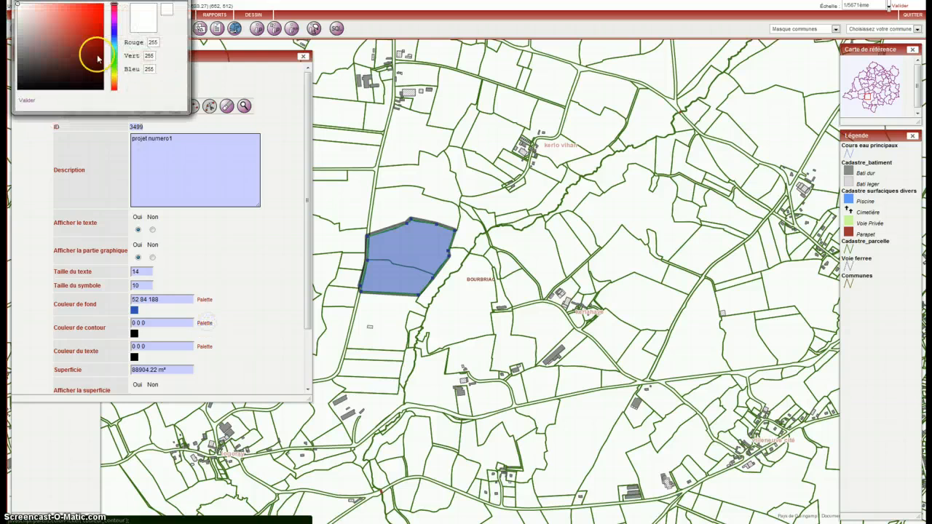
Set the polygon's outline colour to red, RGB 255 0 0, update the drawing and enlarge its form window
{"action": "left_click", "coordinate": [28, 99]}
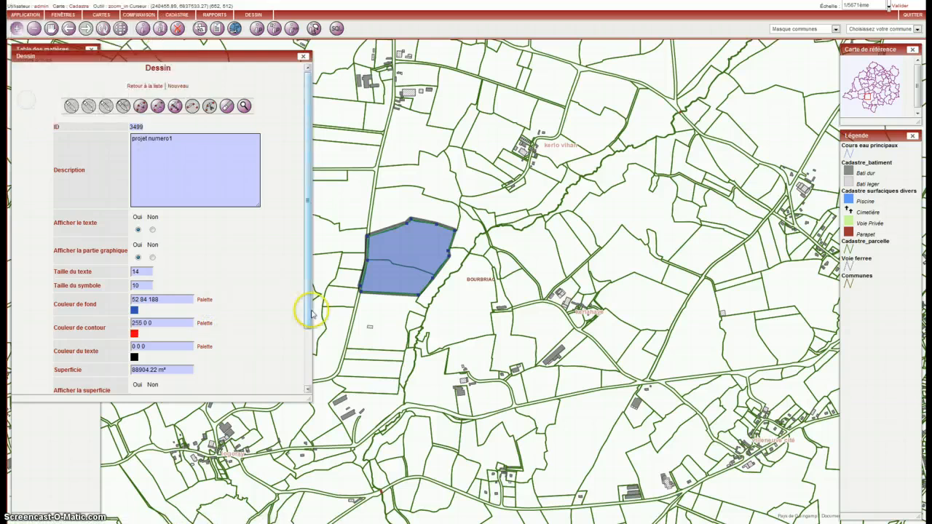
{"action": "left_click_drag", "start_coordinate": [308, 311], "coordinate": [308, 374]}
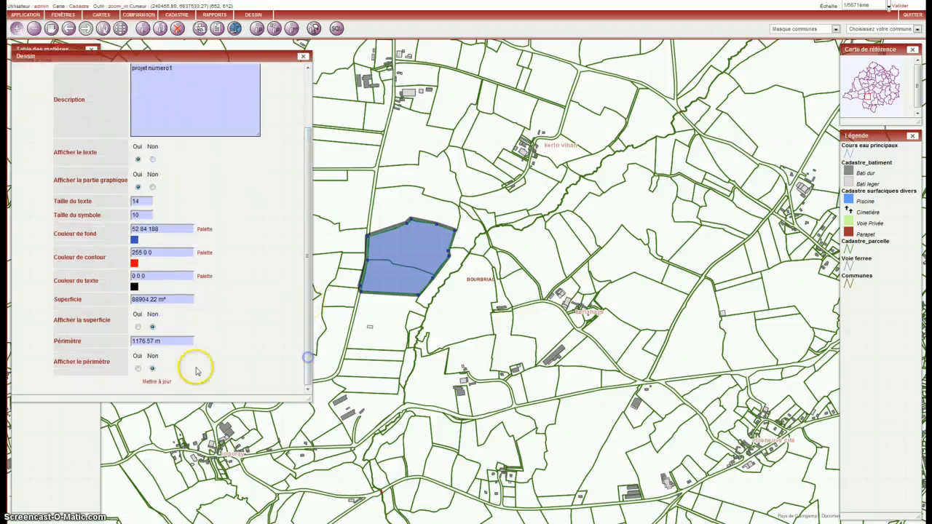
{"action": "left_click", "coordinate": [156, 382]}
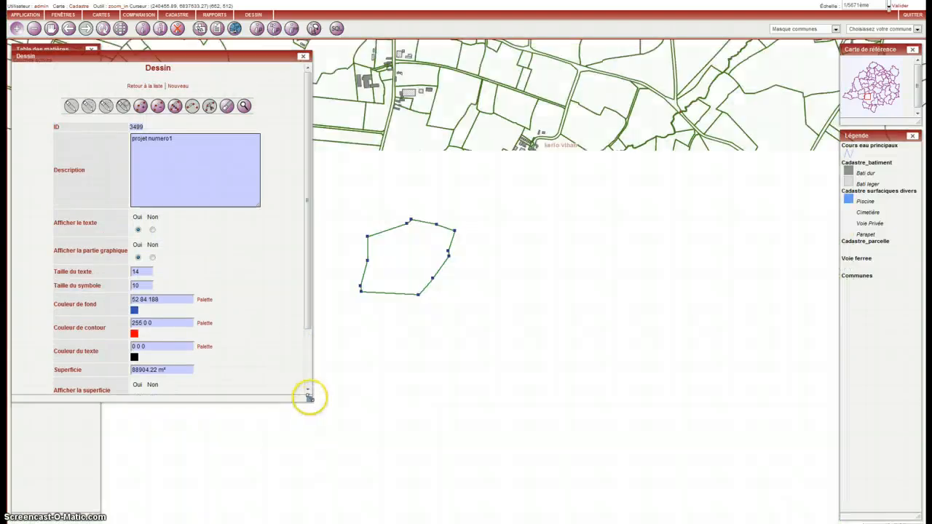
{"action": "left_click_drag", "start_coordinate": [310, 397], "coordinate": [308, 448]}
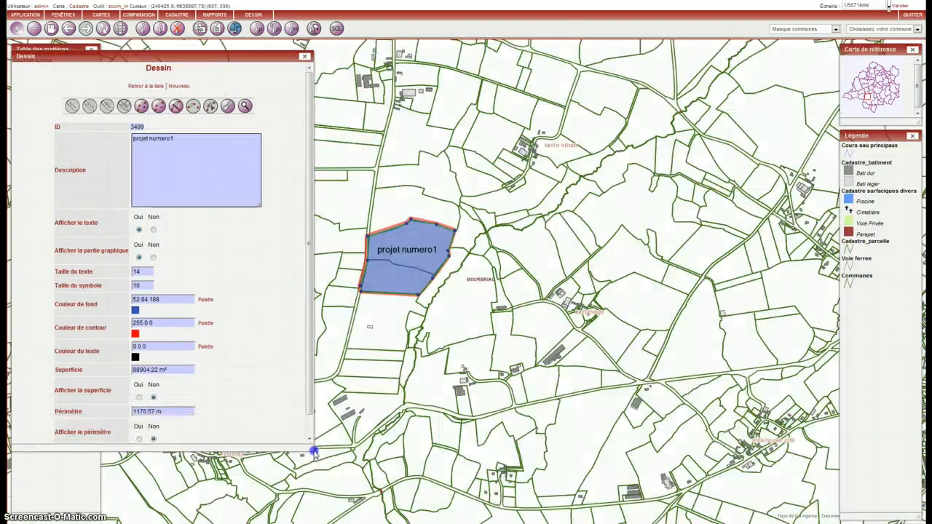
Review the drawing's area, perimeter and description values in its form
{"action": "left_click_drag", "start_coordinate": [307, 331], "coordinate": [312, 364]}
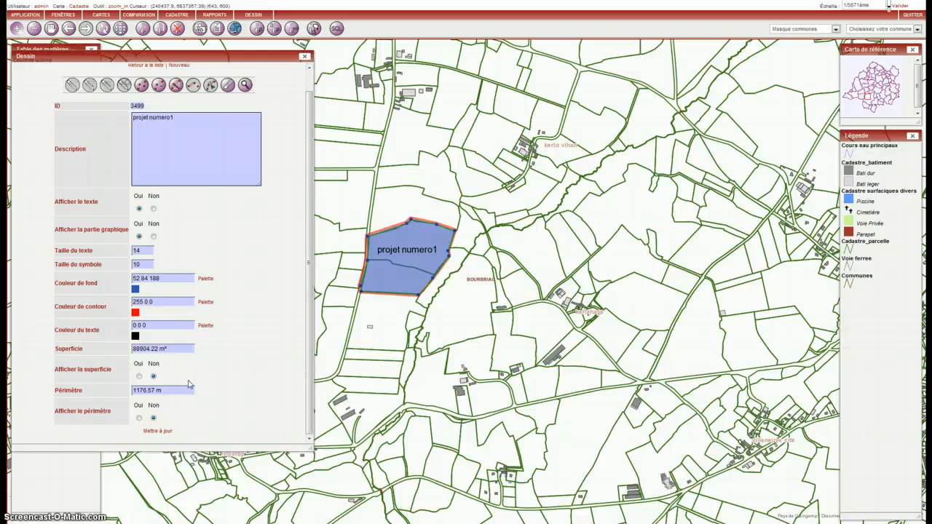
{"action": "left_click_drag", "start_coordinate": [55, 349], "coordinate": [71, 350]}
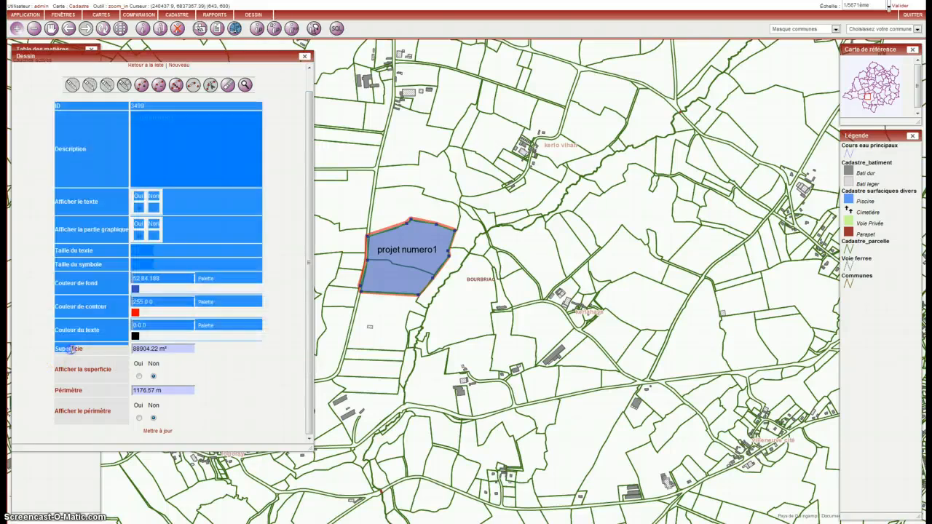
{"action": "left_click", "coordinate": [106, 363]}
{"action": "left_click_drag", "start_coordinate": [172, 348], "coordinate": [163, 348]}
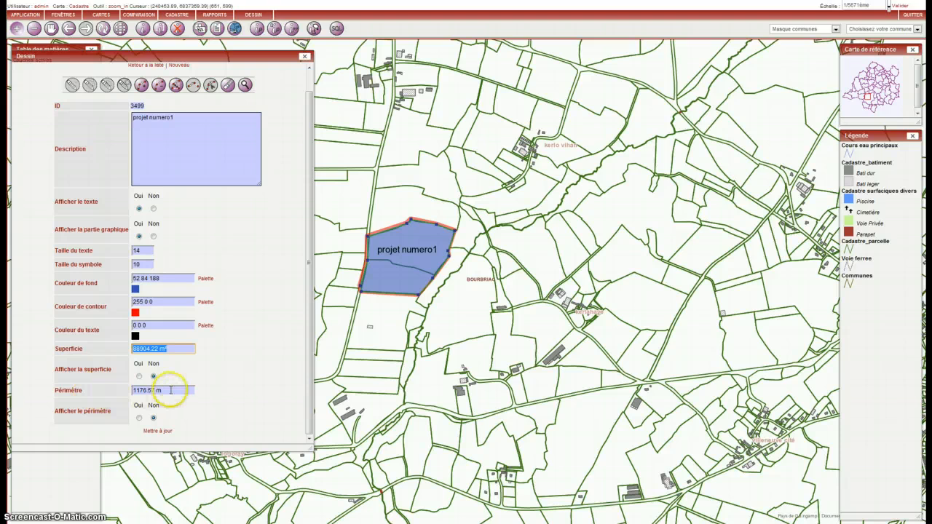
{"action": "left_click_drag", "start_coordinate": [171, 390], "coordinate": [119, 390]}
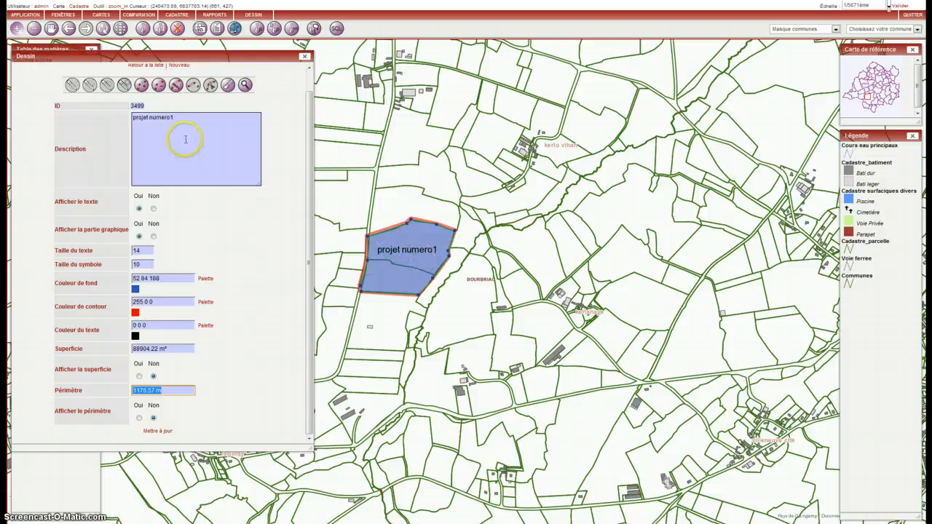
{"action": "left_click_drag", "start_coordinate": [173, 128], "coordinate": [143, 120]}
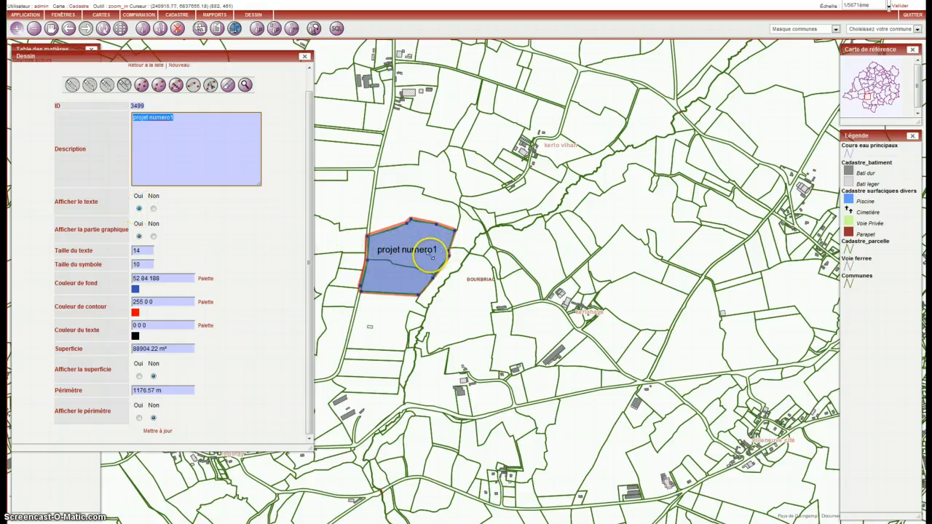
Enable the display of the polygon's area and perimeter on the map and update the drawing after each change
{"action": "left_click", "coordinate": [139, 375]}
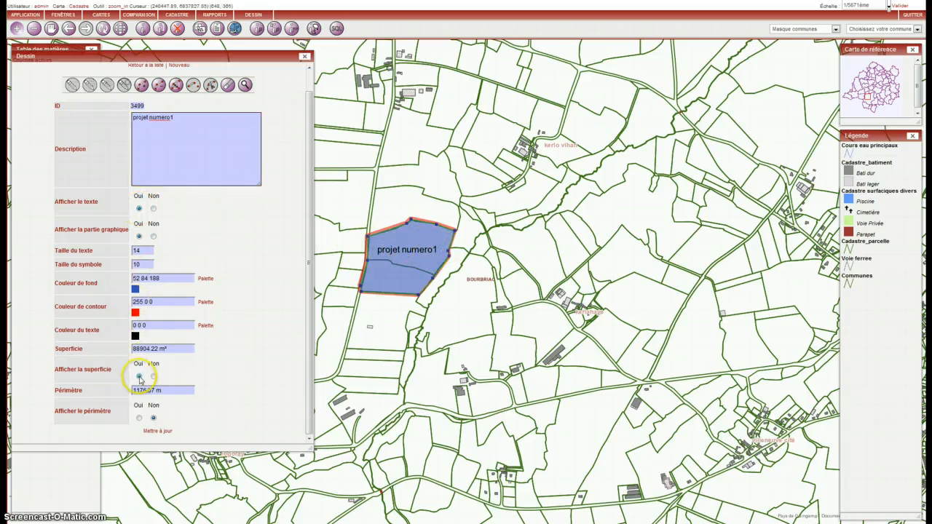
{"action": "left_click", "coordinate": [164, 431]}
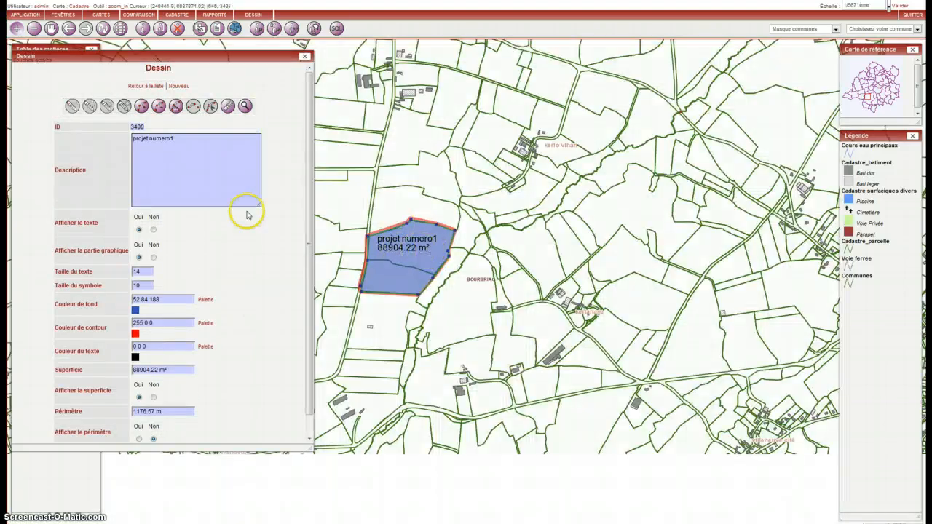
{"action": "left_click", "coordinate": [138, 439]}
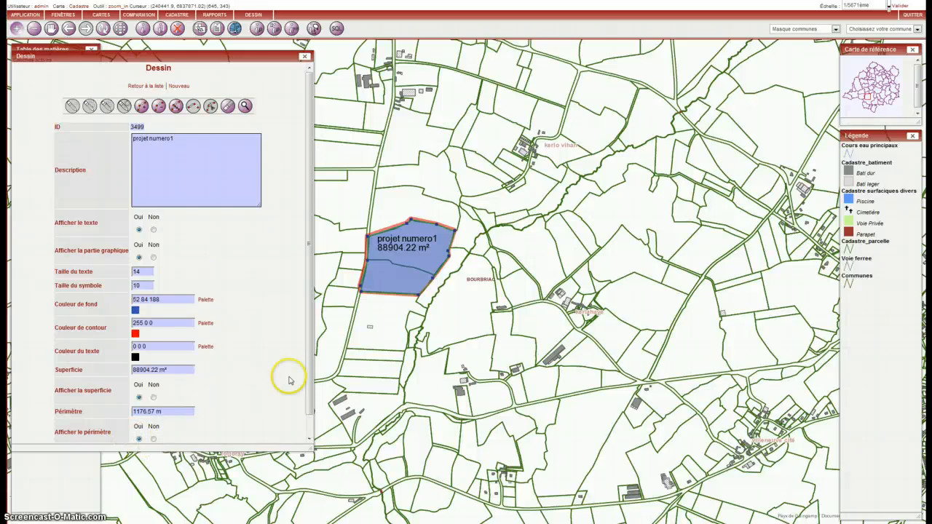
{"action": "left_click_drag", "start_coordinate": [308, 370], "coordinate": [306, 415]}
{"action": "left_click", "coordinate": [166, 434]}
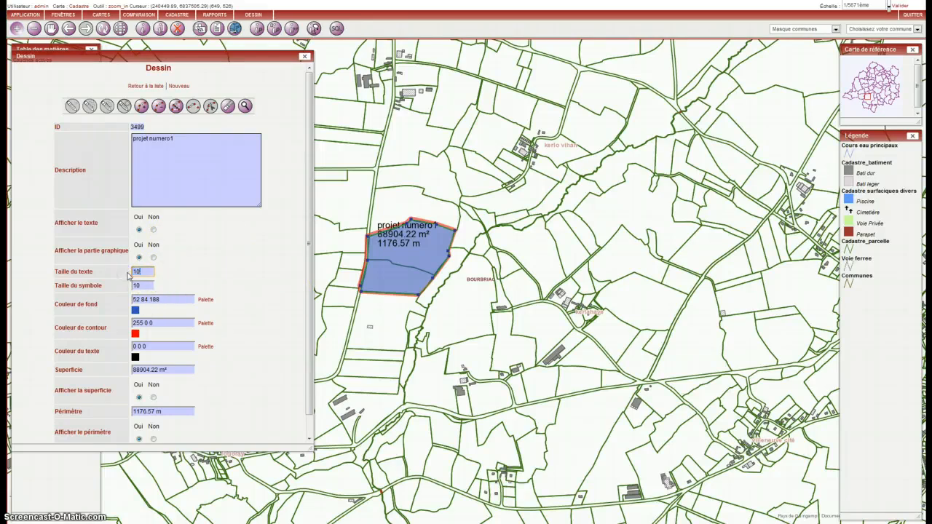
Set the drawing's text size to 10 and update it
{"action": "scroll", "coordinate": [148, 431], "scroll_direction": "down", "scroll_amount": 1}
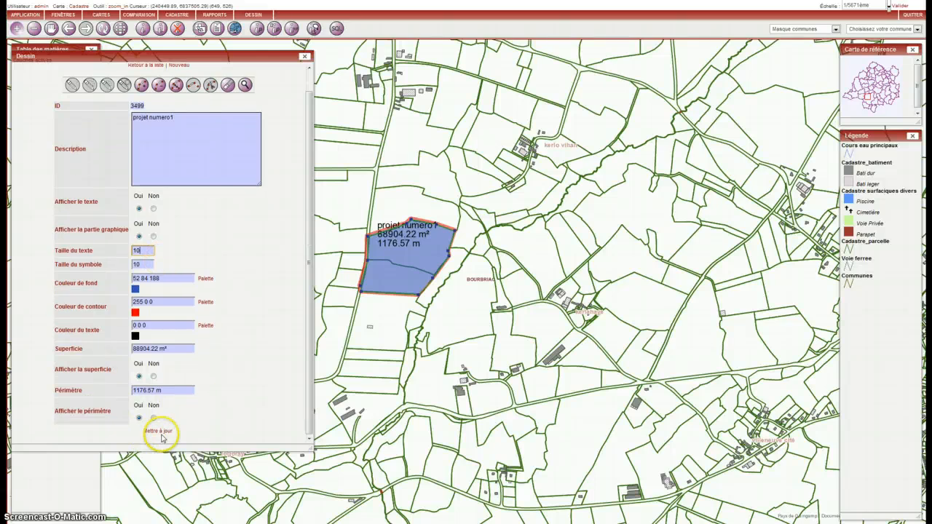
{"action": "left_click", "coordinate": [160, 432]}
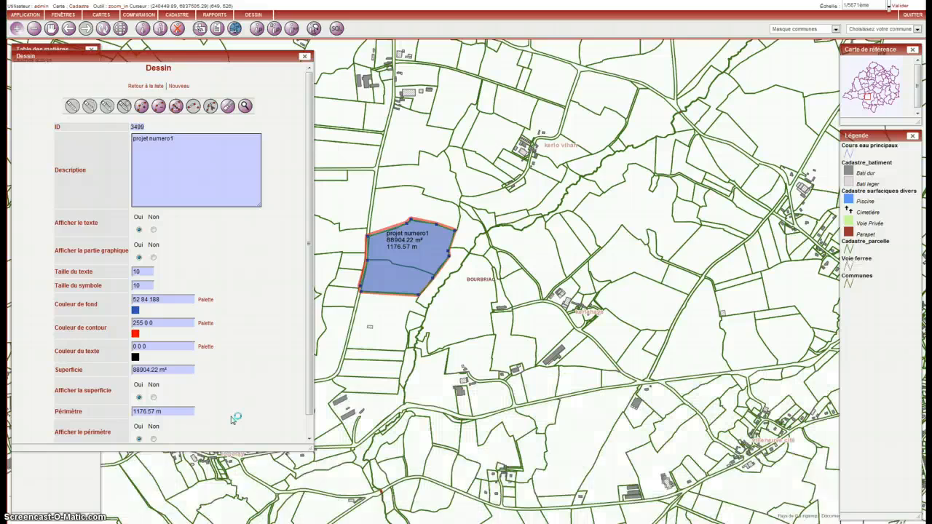
{"action": "left_click", "coordinate": [440, 234]}
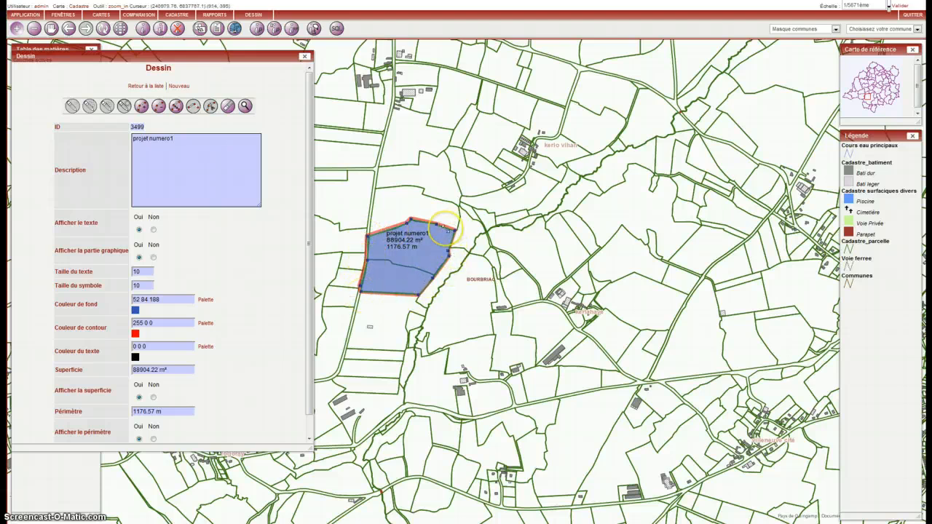
Move the polygon's southeastern vertices across the stream and its southwestern vertex south, enlarging it to about 123,300 m², and update the drawing
{"action": "left_click", "coordinate": [176, 107]}
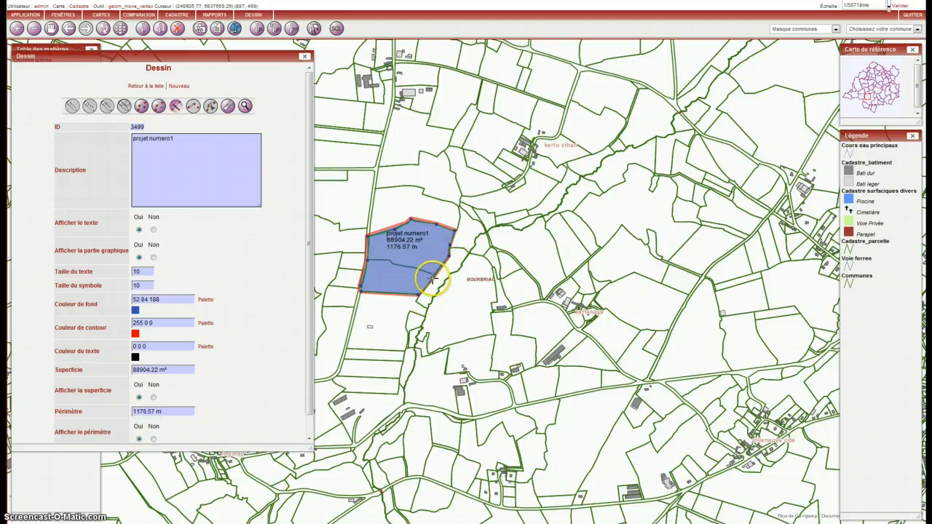
{"action": "left_click_drag", "start_coordinate": [433, 278], "coordinate": [428, 309]}
{"action": "left_click", "coordinate": [358, 290]}
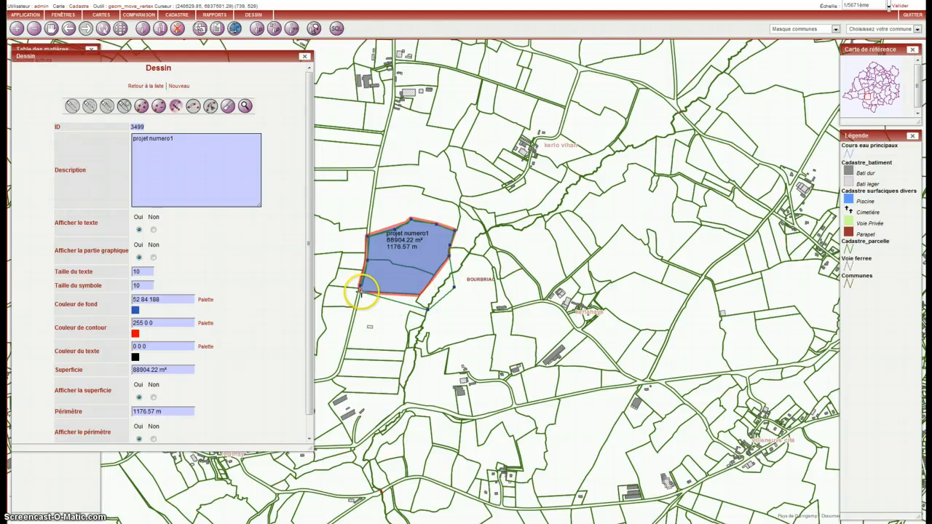
{"action": "left_click_drag", "start_coordinate": [359, 291], "coordinate": [357, 311]}
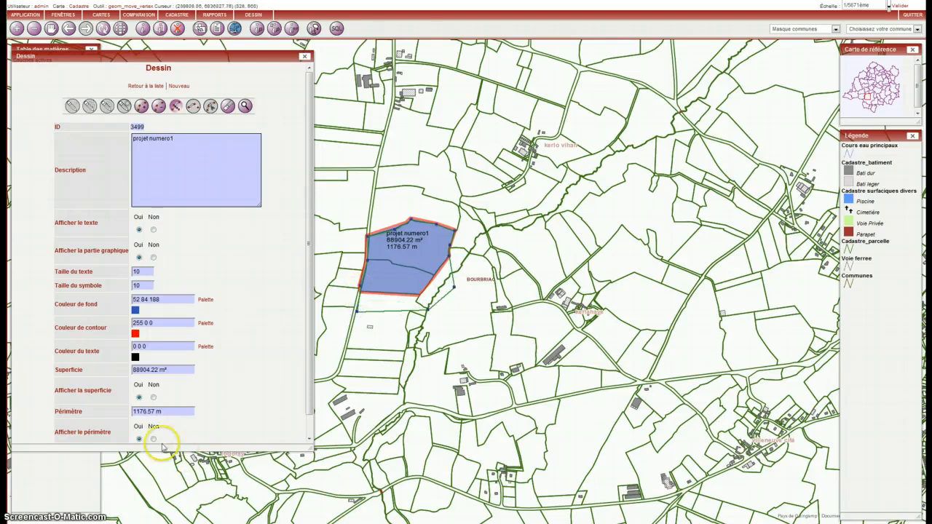
{"action": "scroll", "coordinate": [182, 438], "scroll_direction": "down", "scroll_amount": 1}
{"action": "left_click", "coordinate": [162, 431]}
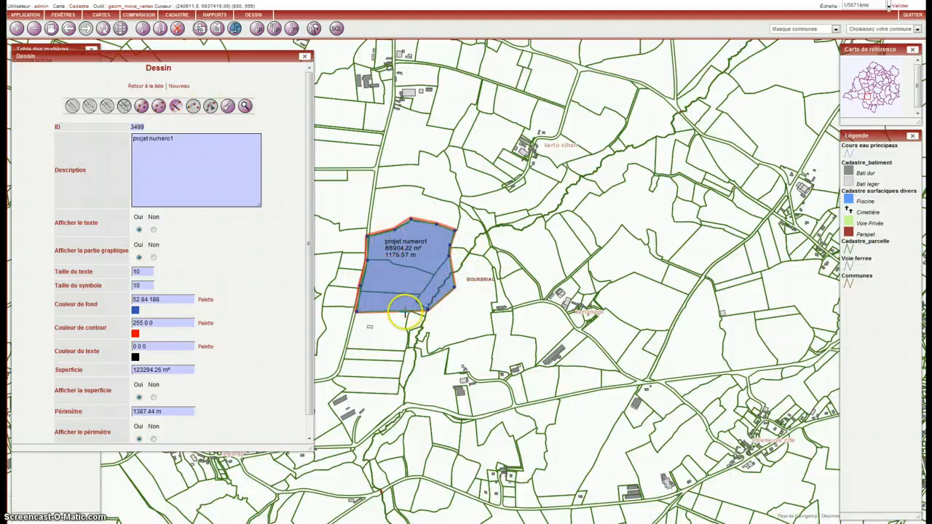
Add a vertex on the polygon's south edge, move it south to enlarge the shape to about 147,700 m², and update the drawing
{"action": "left_click", "coordinate": [141, 105]}
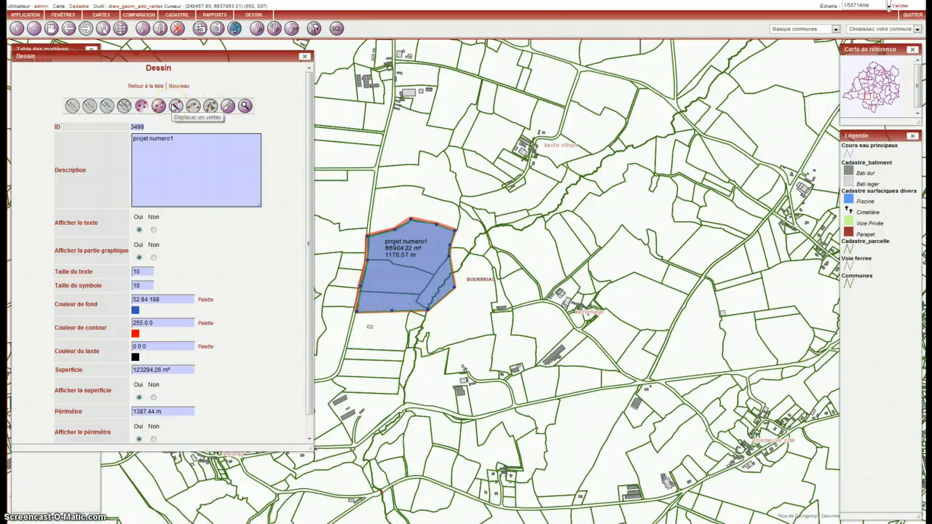
{"action": "left_click", "coordinate": [176, 107]}
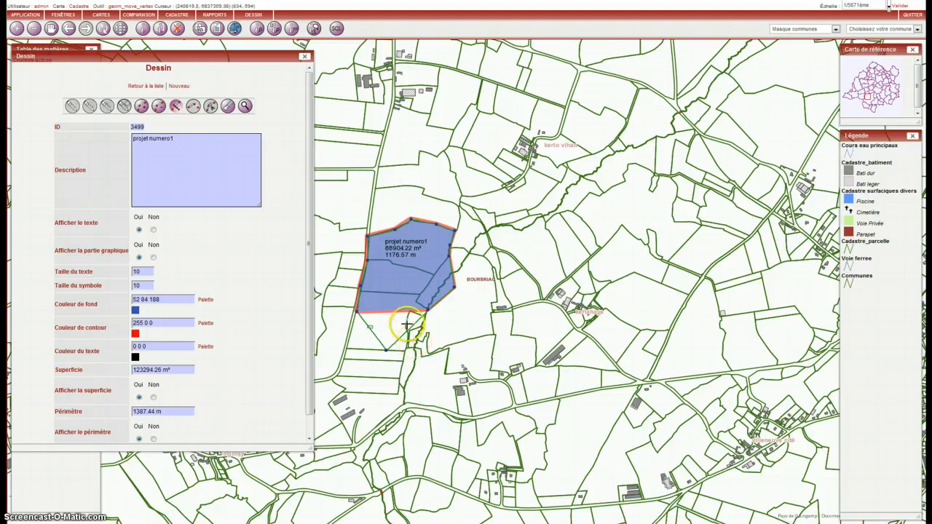
{"action": "scroll", "coordinate": [271, 394], "scroll_direction": "down", "scroll_amount": 1}
{"action": "left_click", "coordinate": [158, 430]}
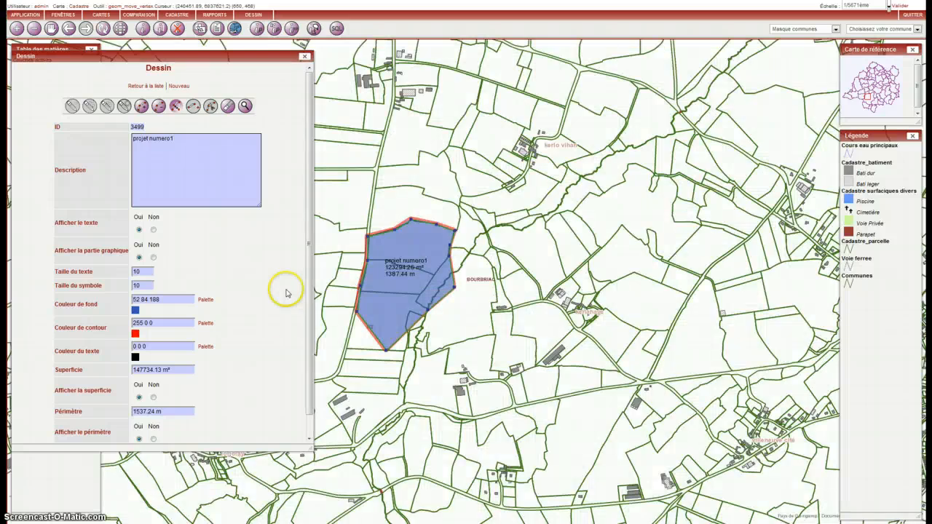
Activate the vertex deletion tool and update the drawing again to refresh its area and perimeter label
{"action": "left_click", "coordinate": [159, 107]}
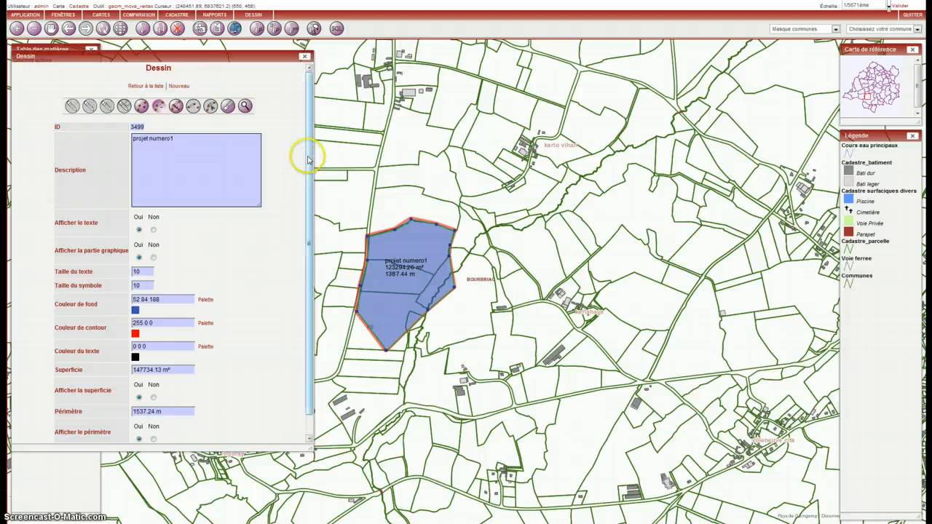
{"action": "left_click", "coordinate": [304, 267]}
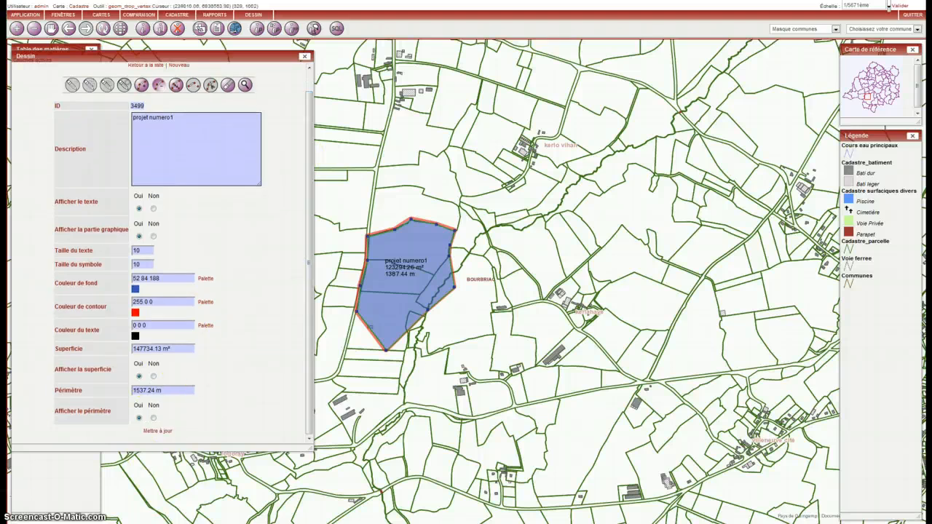
{"action": "left_click", "coordinate": [160, 430]}
{"action": "scroll", "coordinate": [249, 267], "scroll_direction": "up", "scroll_amount": 1}
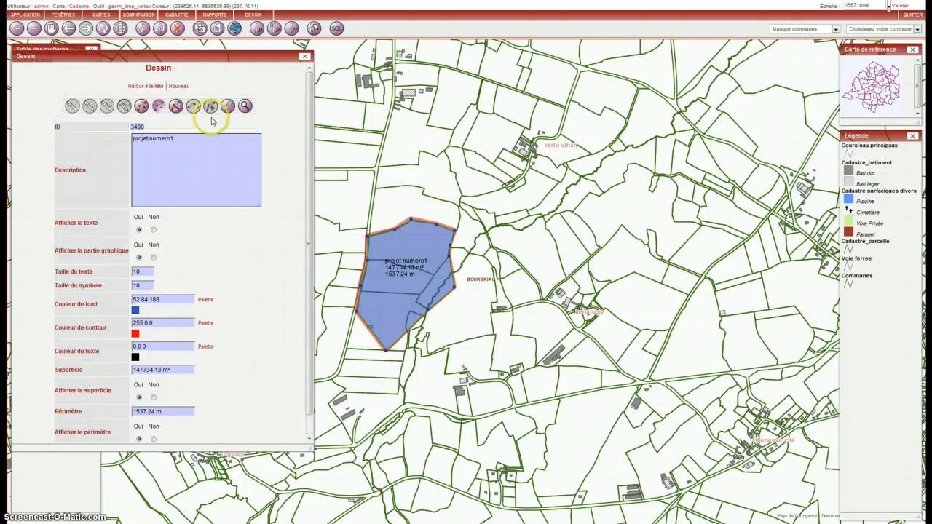
Return to the list of drawings and zoom the map to "projet numero1"
{"action": "left_click", "coordinate": [144, 88]}
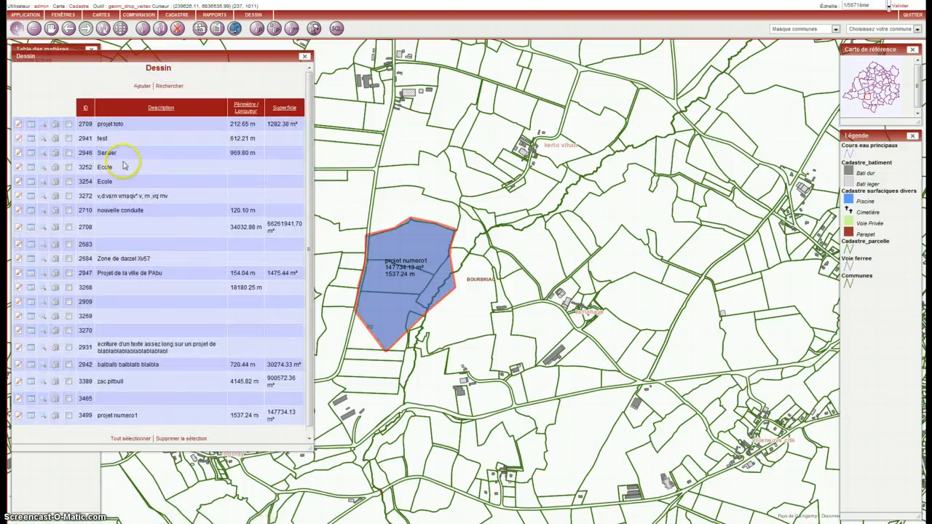
{"action": "left_click", "coordinate": [54, 416]}
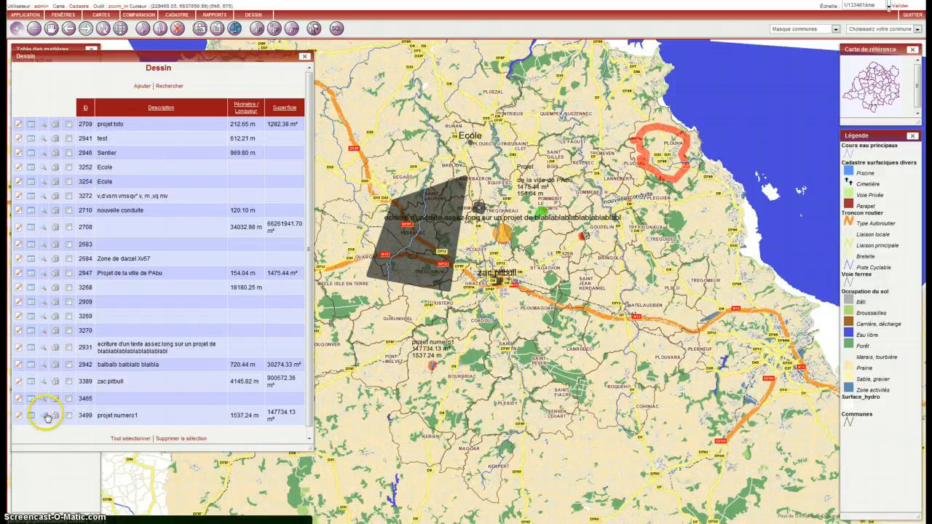
{"action": "left_click", "coordinate": [43, 418]}
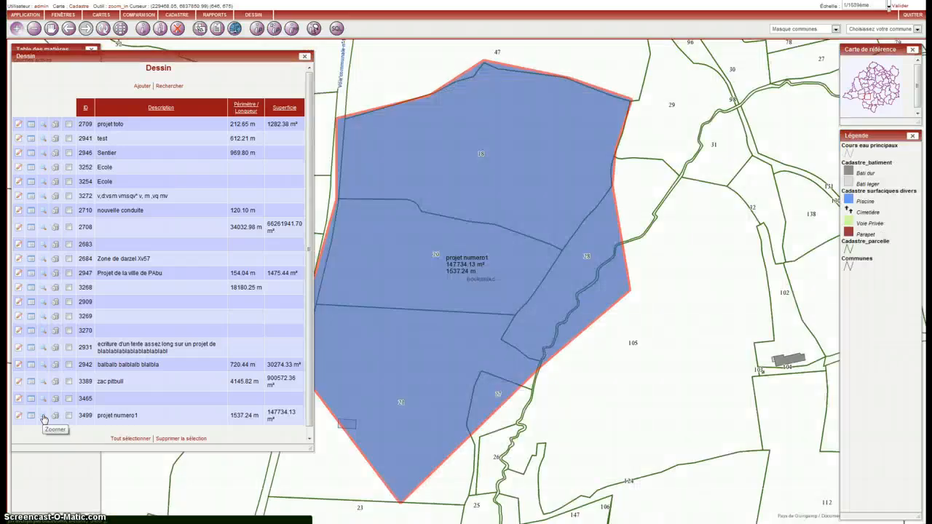
{"action": "left_click", "coordinate": [43, 417]}
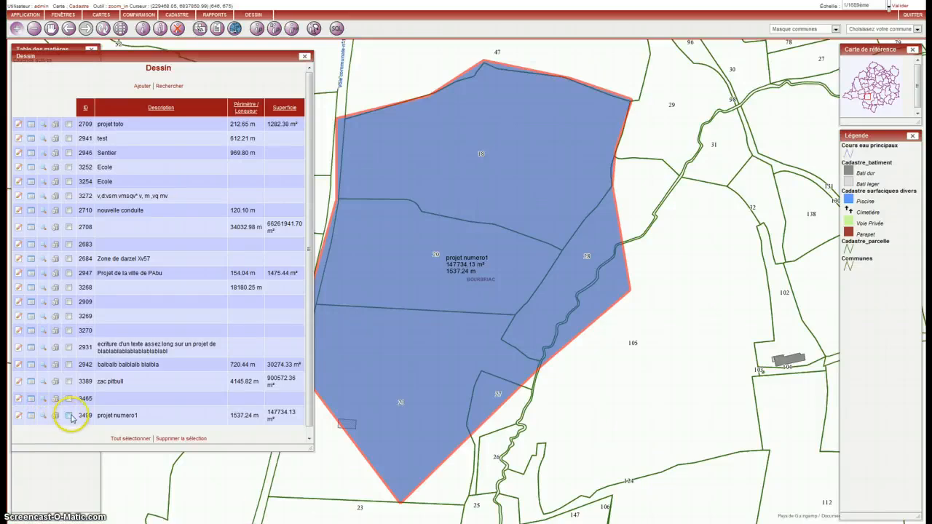
Try a multiple selection of the last drawings in the list, including "zac pitbull" and "projet numero1", and close the list window
{"action": "left_click", "coordinate": [69, 382]}
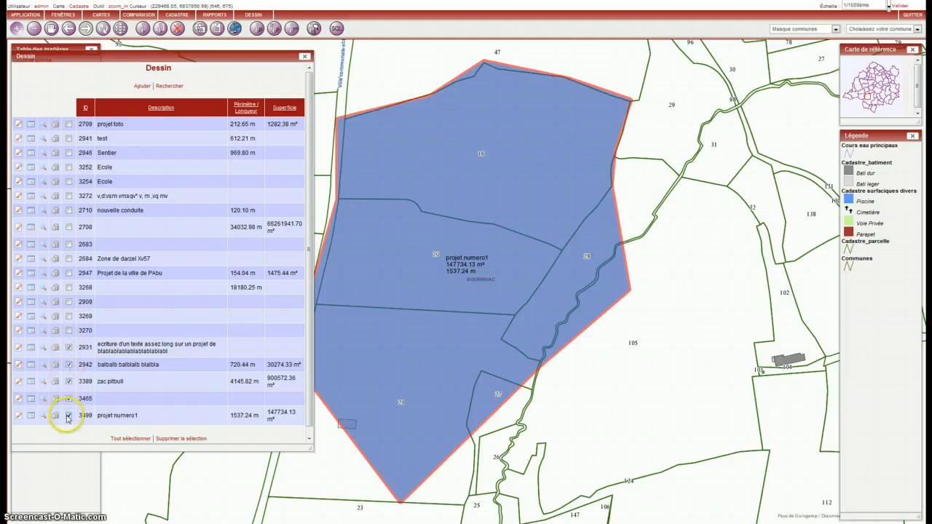
{"action": "scroll", "coordinate": [169, 353], "scroll_direction": "down", "scroll_amount": 1}
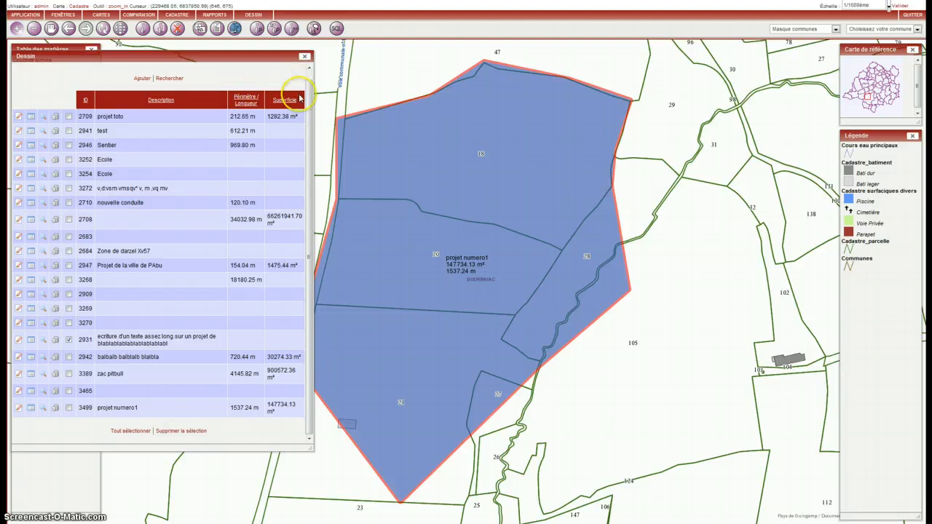
{"action": "left_click", "coordinate": [304, 56]}
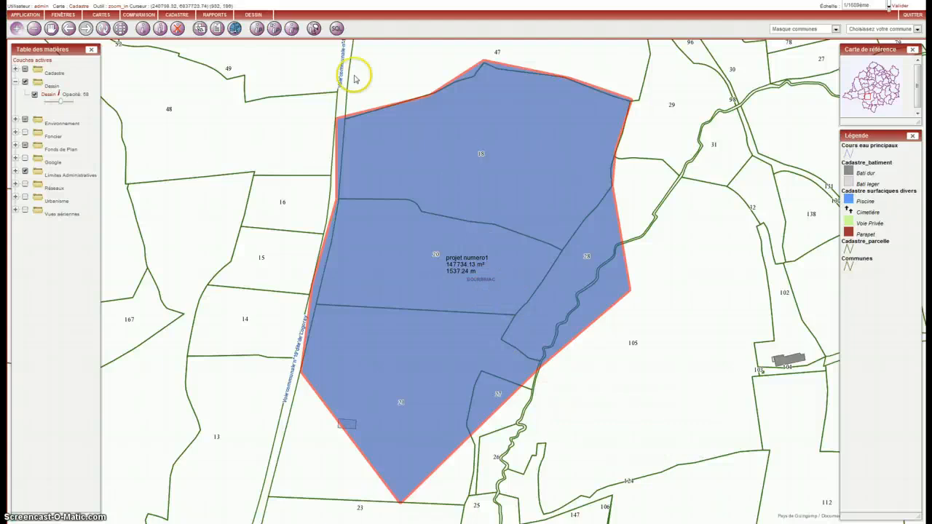
Select the "projet numero1" polygon on the map, limiting the object selection to the Dessin layer
{"action": "left_click", "coordinate": [144, 29]}
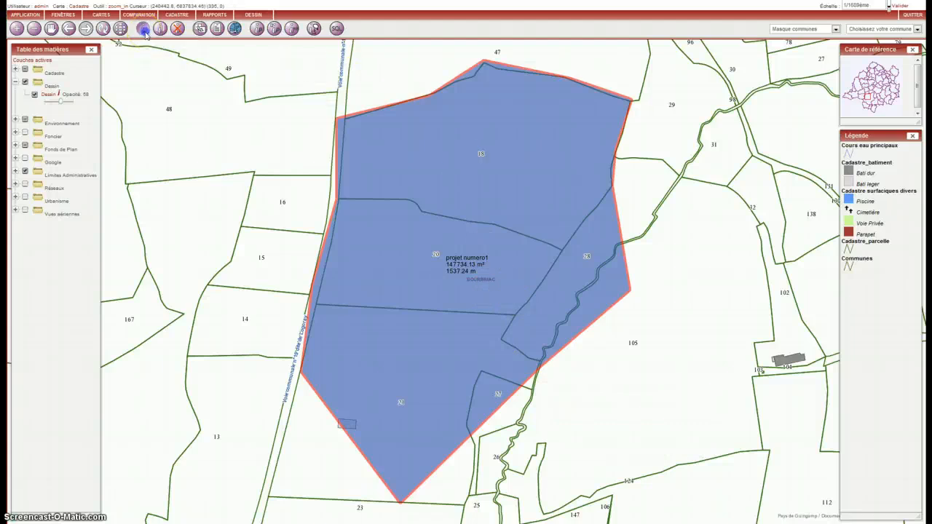
{"action": "left_click", "coordinate": [138, 68]}
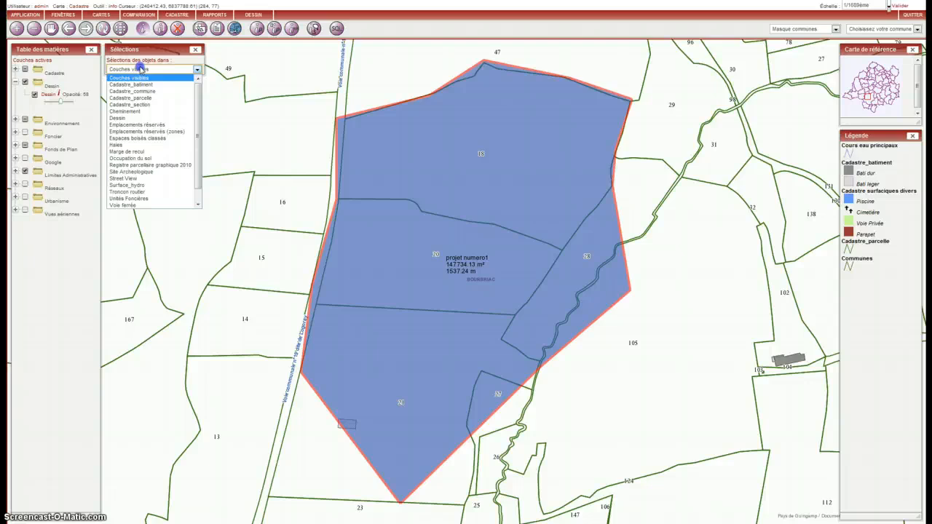
{"action": "left_click", "coordinate": [136, 117]}
{"action": "left_click", "coordinate": [548, 183]}
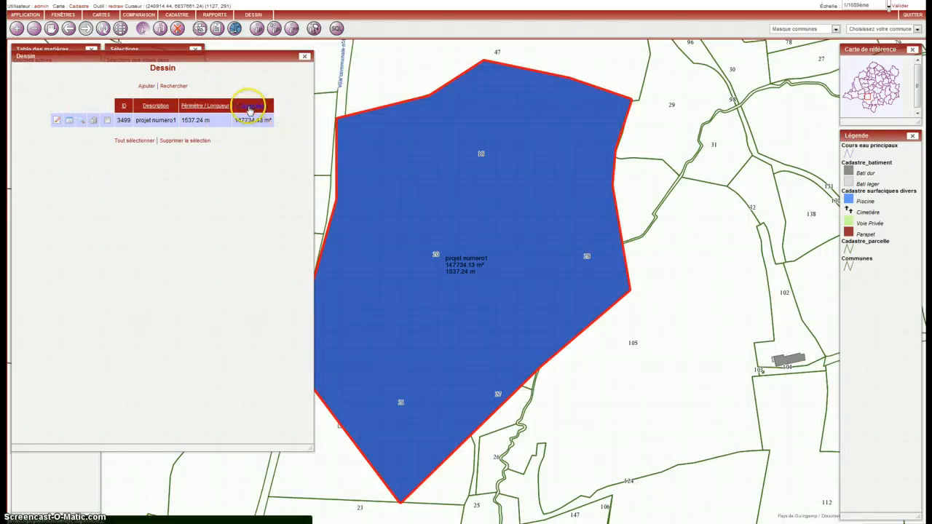
Open the record of "projet numero1" to view its properties, and return to the selection list
{"action": "left_click", "coordinate": [58, 122]}
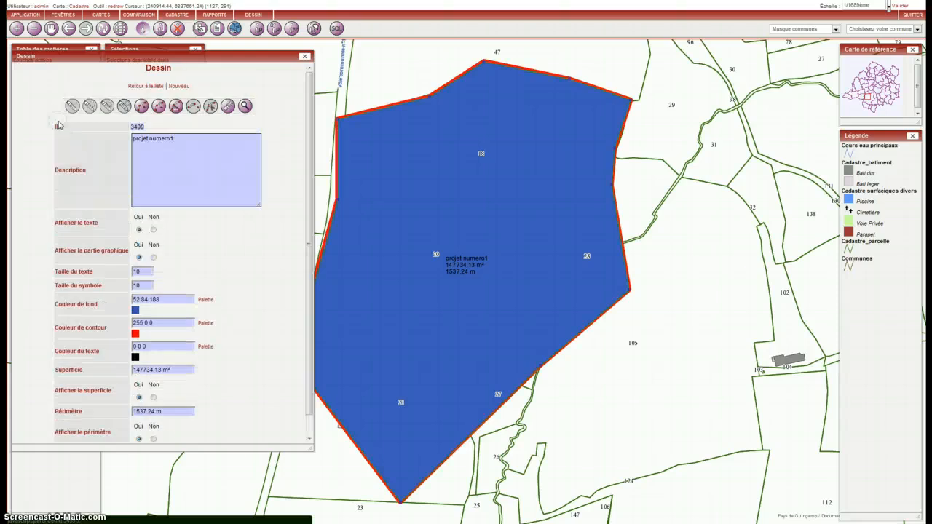
{"action": "scroll", "coordinate": [257, 208], "scroll_direction": "up", "scroll_amount": 1}
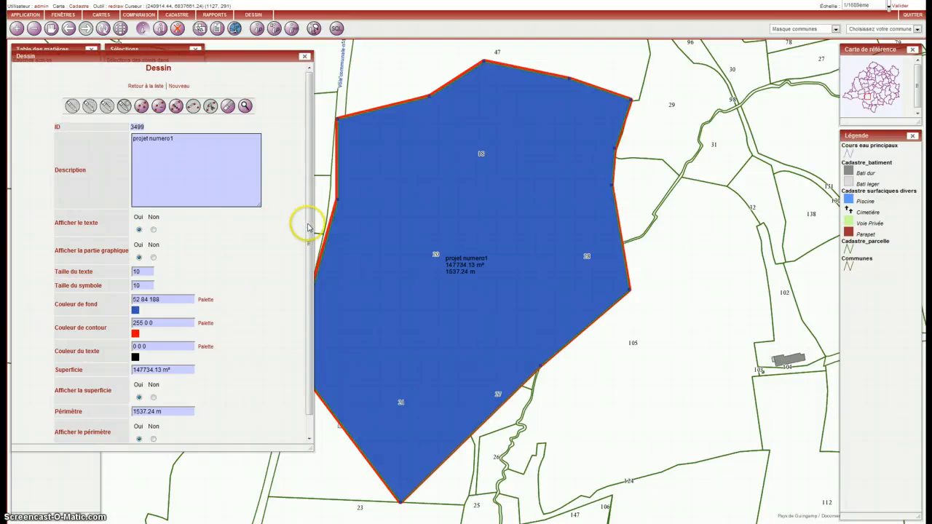
{"action": "left_click", "coordinate": [142, 88]}
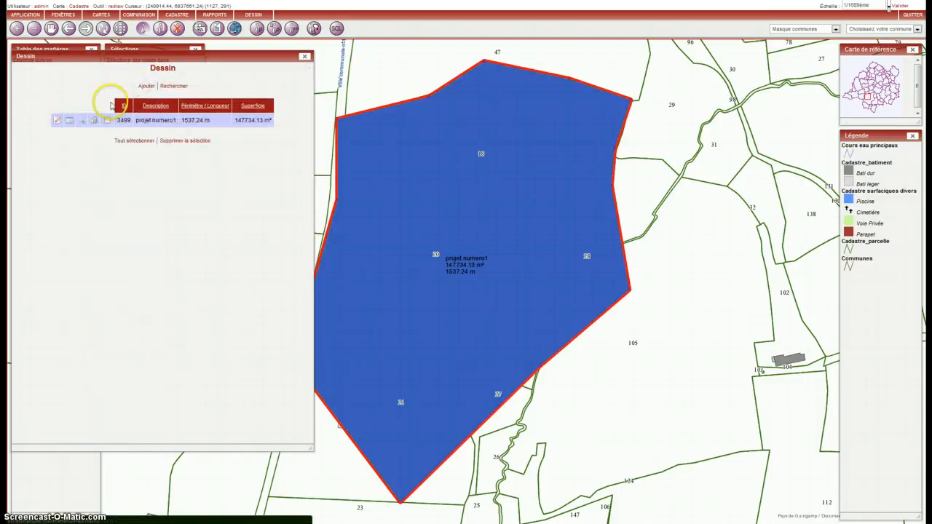
Start a new drawing, place a point east of the polygon, describe it as "Point depart" and set its fill colour to 255 10 10
{"action": "left_click", "coordinate": [148, 83]}
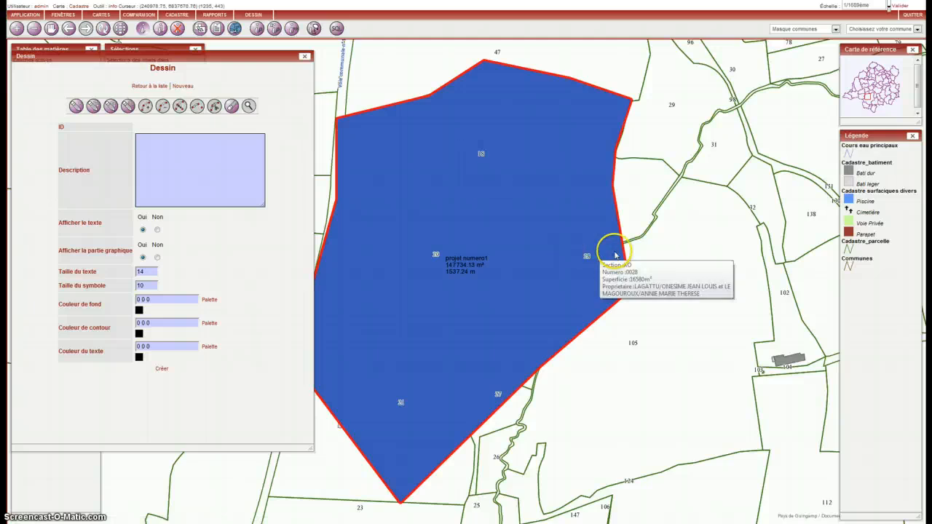
{"action": "left_click", "coordinate": [80, 107]}
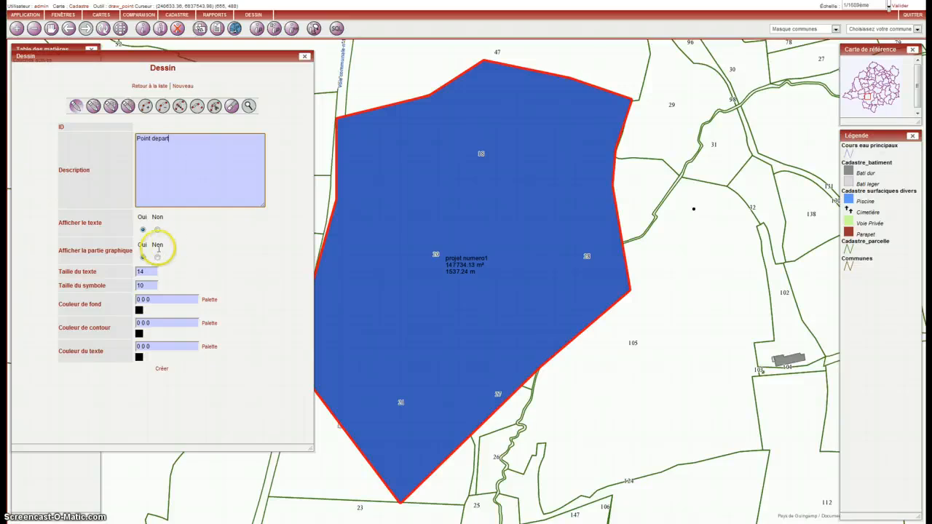
{"action": "left_click", "coordinate": [209, 299]}
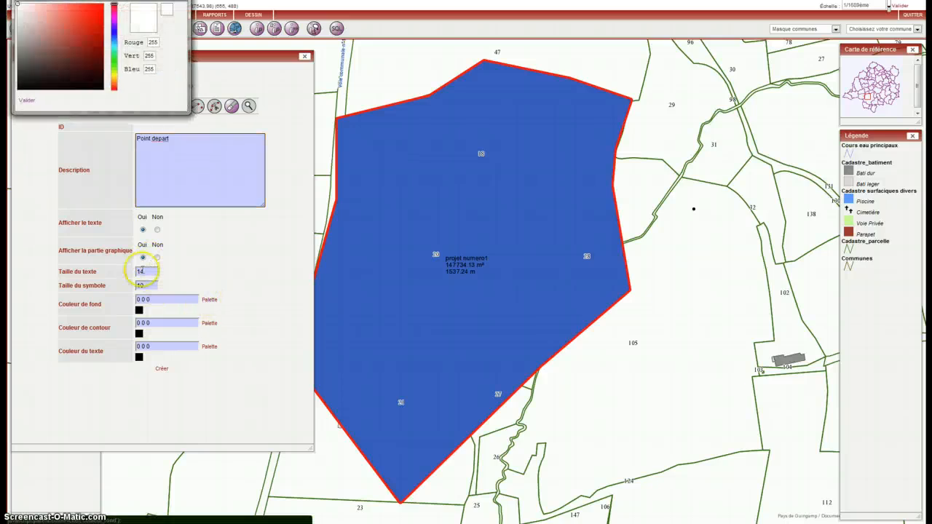
{"action": "left_click_drag", "start_coordinate": [72, 79], "coordinate": [100, 3]}
{"action": "left_click", "coordinate": [28, 100]}
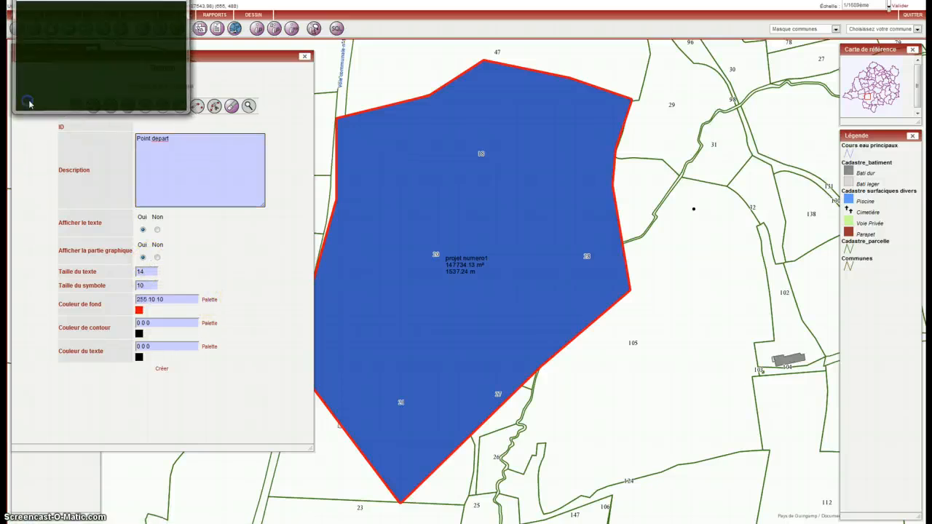
Set the symbol size to 16, create the point drawing and return to the list of drawings
{"action": "left_click", "coordinate": [163, 292]}
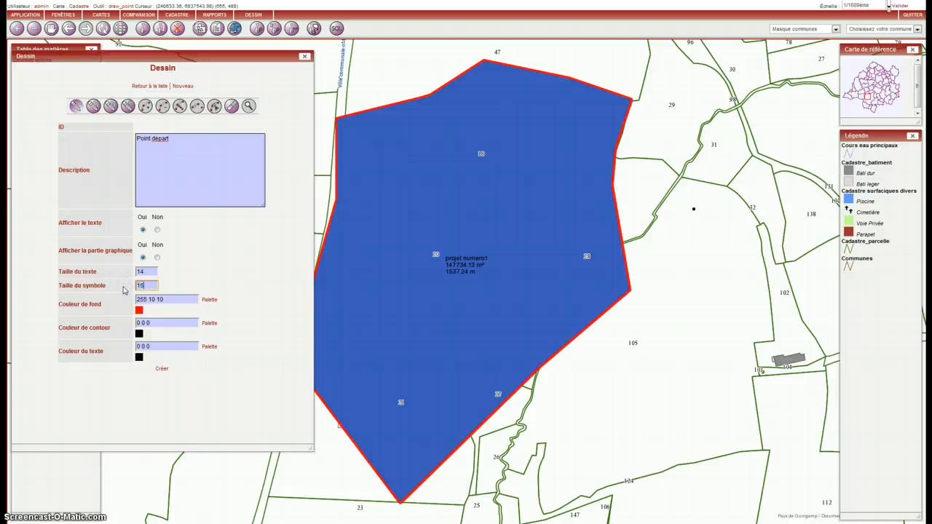
{"action": "left_click", "coordinate": [161, 370]}
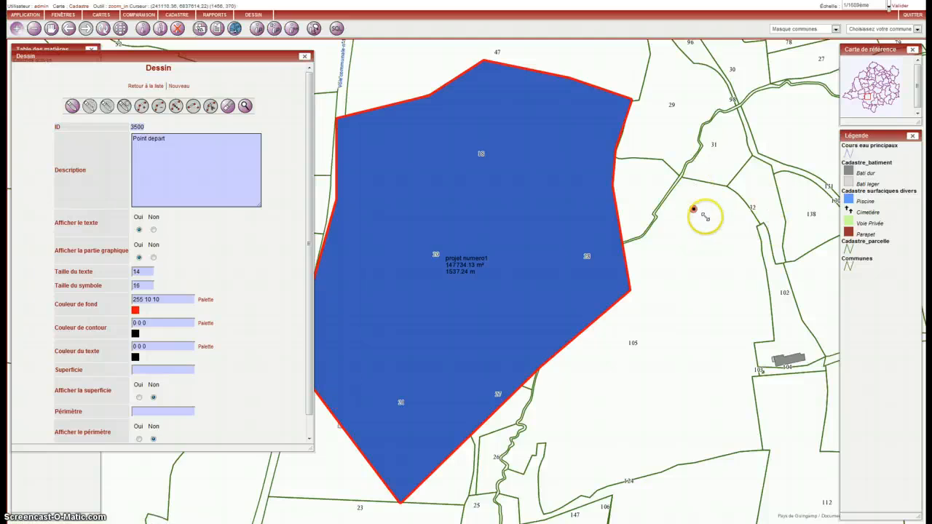
{"action": "left_click_drag", "start_coordinate": [310, 188], "coordinate": [307, 167]}
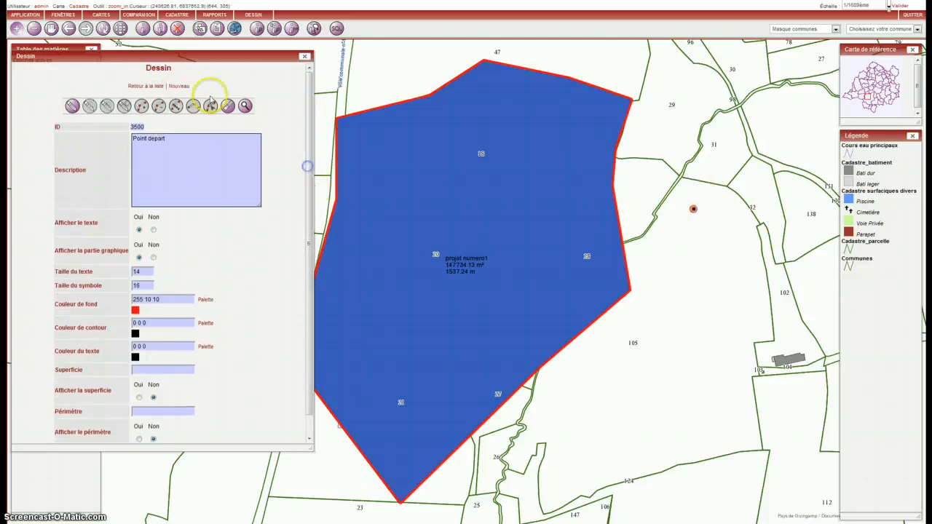
{"action": "left_click", "coordinate": [150, 87]}
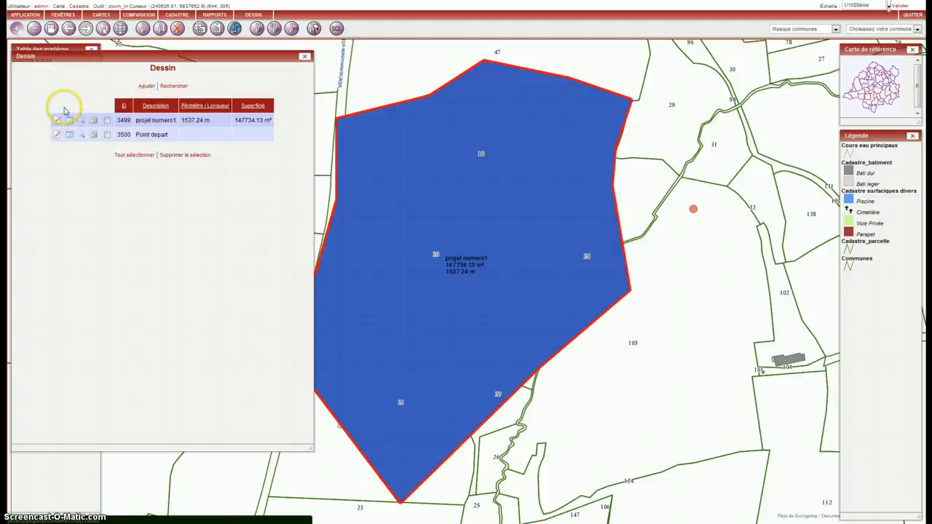
Create a five-point line drawing about 422 m long east of the polygon, and return to the list of drawings
{"action": "left_click", "coordinate": [146, 86]}
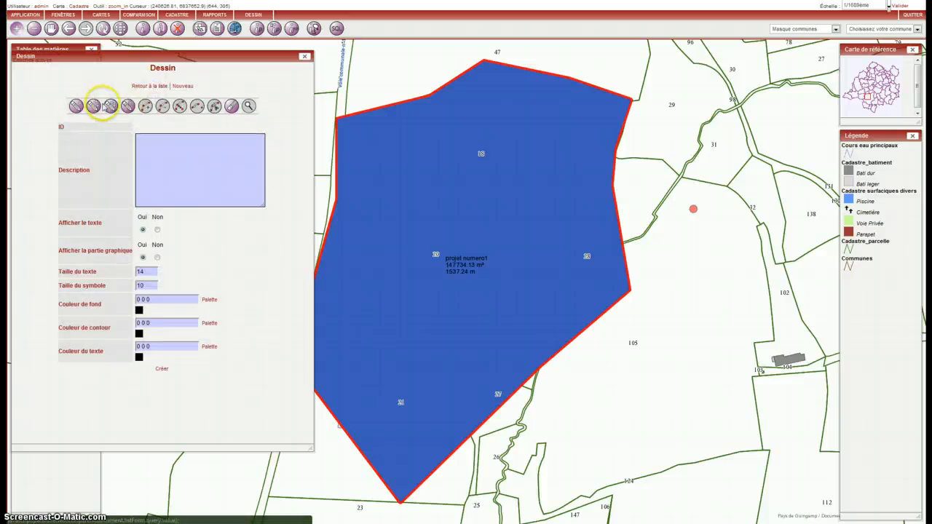
{"action": "left_click", "coordinate": [93, 105]}
{"action": "left_click", "coordinate": [638, 398]}
{"action": "double_click", "coordinate": [768, 395]}
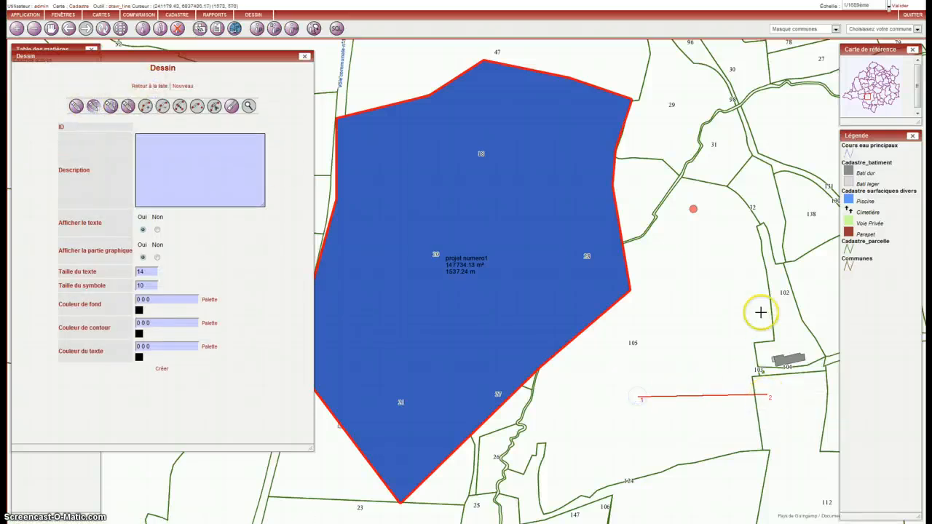
{"action": "left_click", "coordinate": [760, 312]}
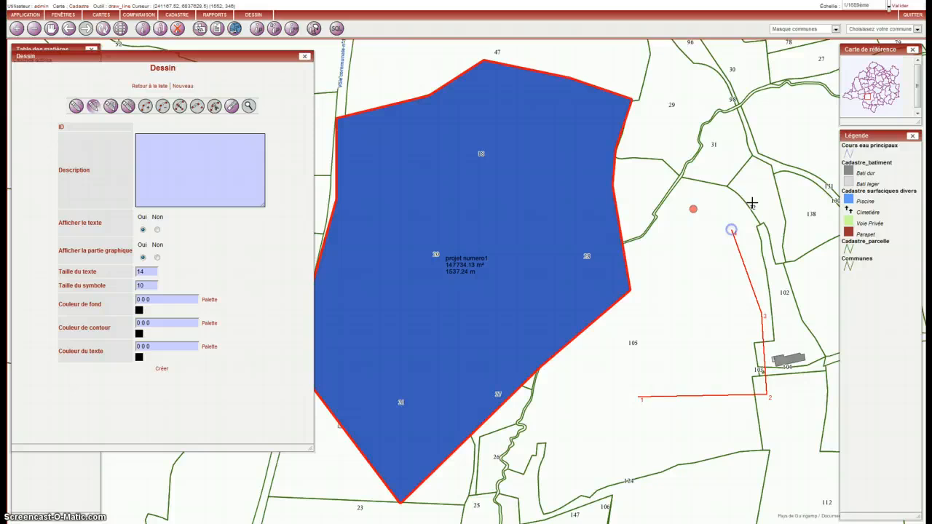
{"action": "left_click", "coordinate": [163, 369]}
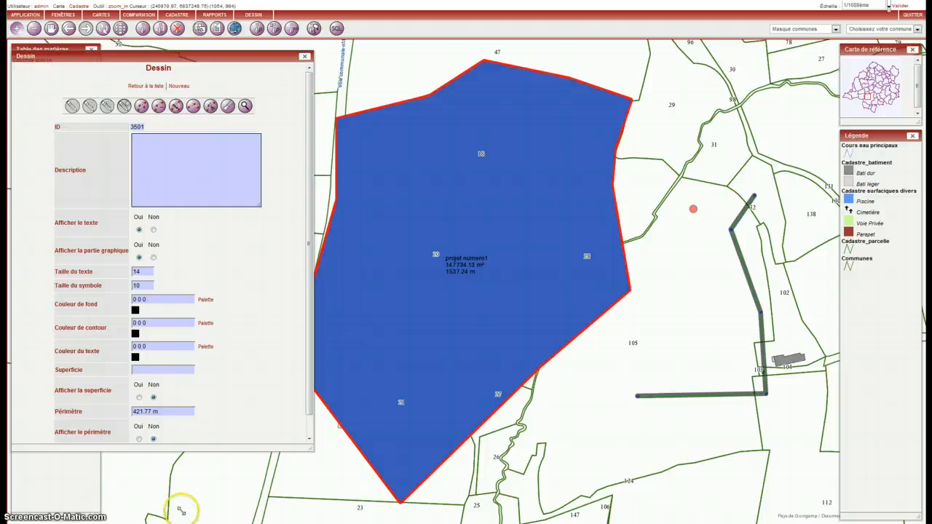
{"action": "left_click_drag", "start_coordinate": [309, 254], "coordinate": [309, 315]}
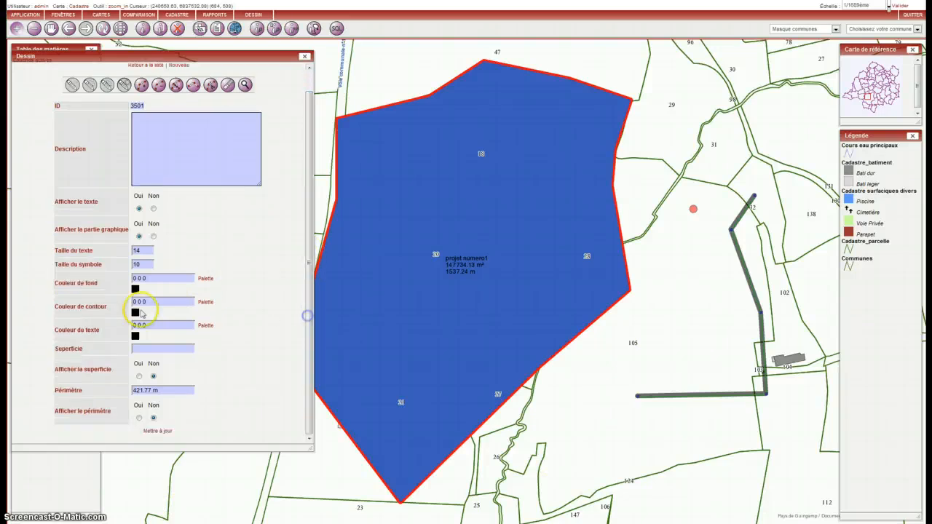
{"action": "scroll", "coordinate": [212, 217], "scroll_direction": "up", "scroll_amount": 2}
{"action": "left_click", "coordinate": [142, 85]}
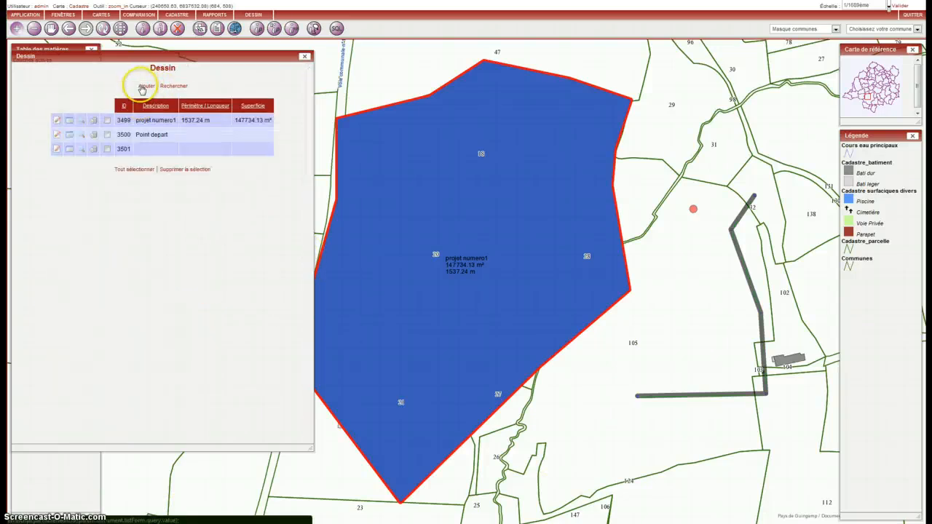
Start a new drawing, sketch a circle of about 76 m radius in parcel 105, and erase it
{"action": "left_click", "coordinate": [152, 86]}
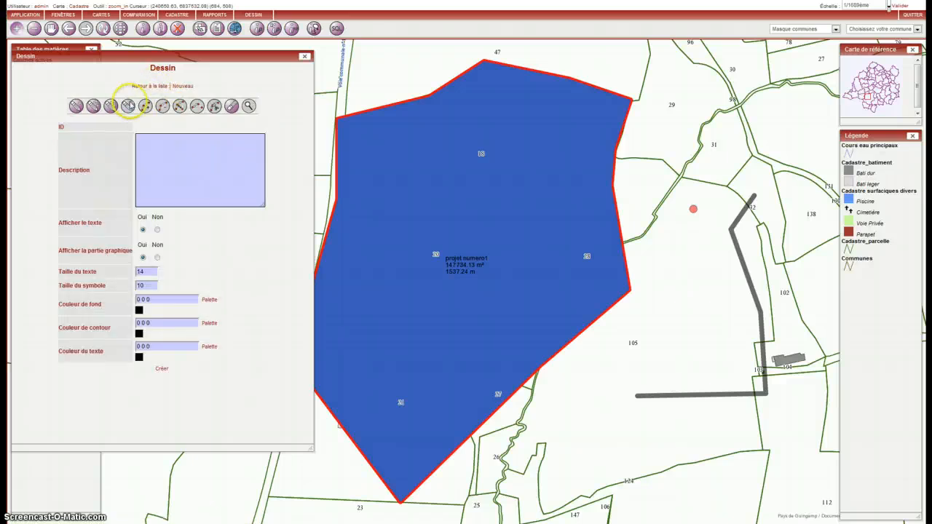
{"action": "left_click", "coordinate": [127, 106]}
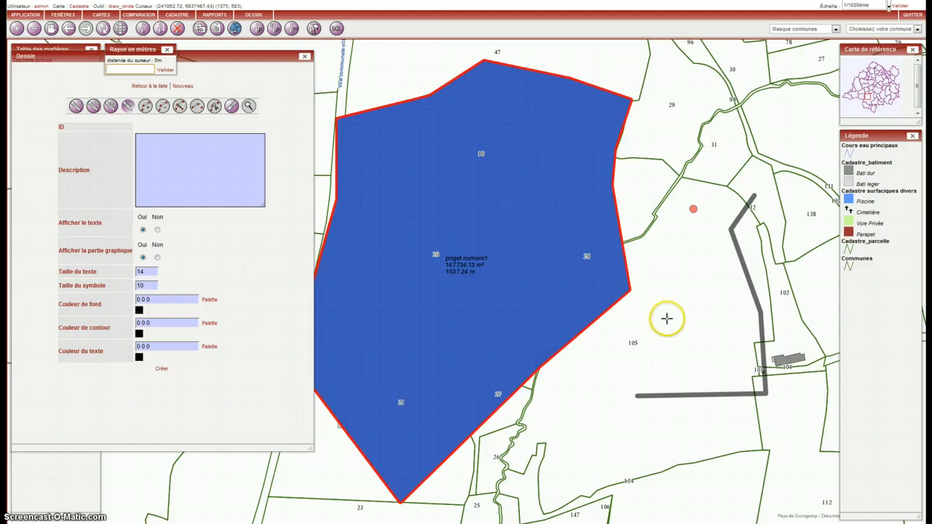
{"action": "left_click", "coordinate": [728, 318]}
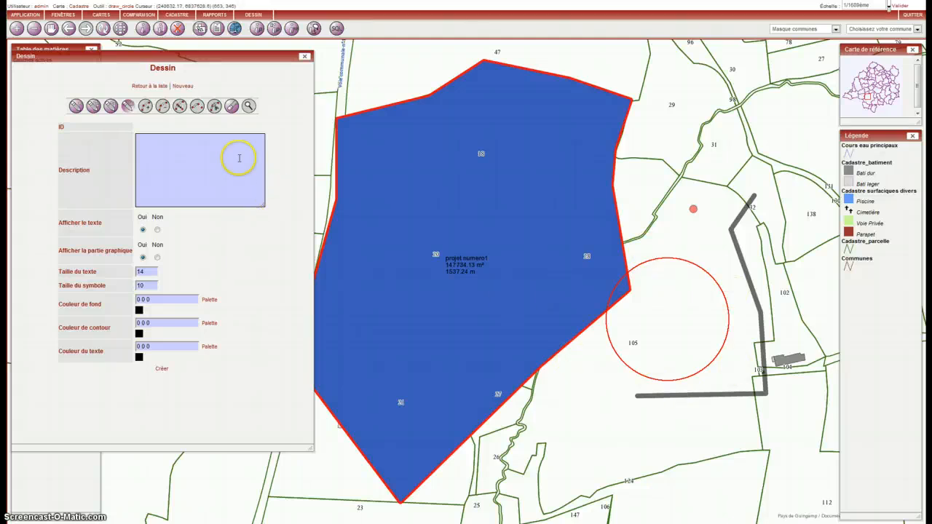
{"action": "left_click", "coordinate": [231, 106]}
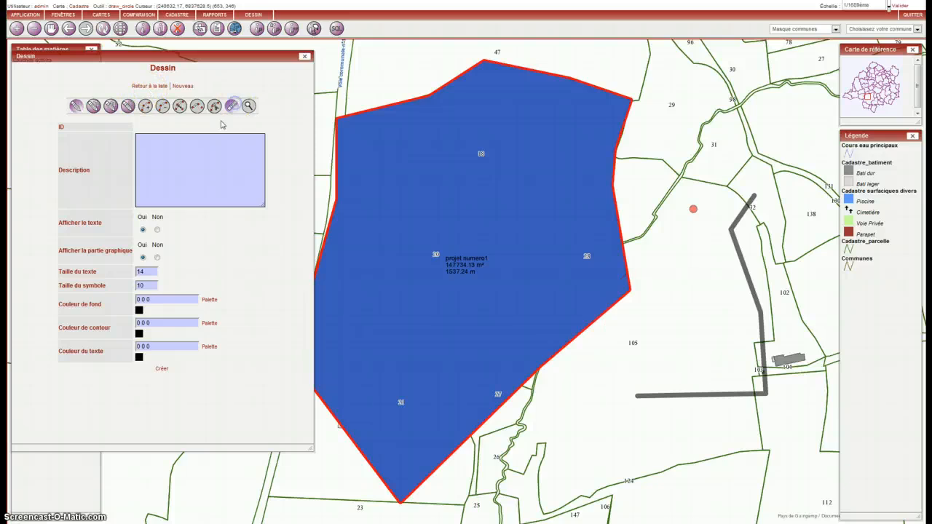
Draw a circle centred in parcel 105 with an exact radius of 50 m, and create the drawing
{"action": "left_click", "coordinate": [673, 297]}
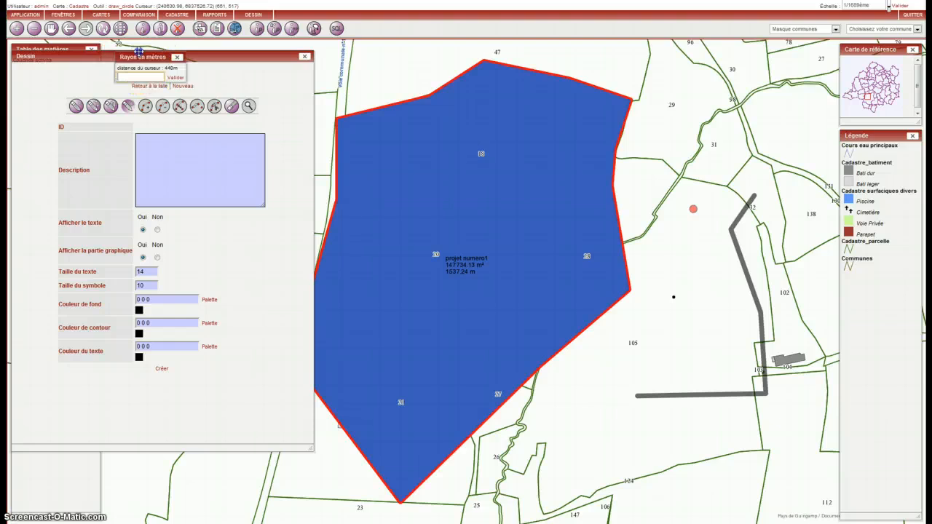
{"action": "left_click_drag", "start_coordinate": [137, 49], "coordinate": [276, 183]}
{"action": "left_click", "coordinate": [268, 205]}
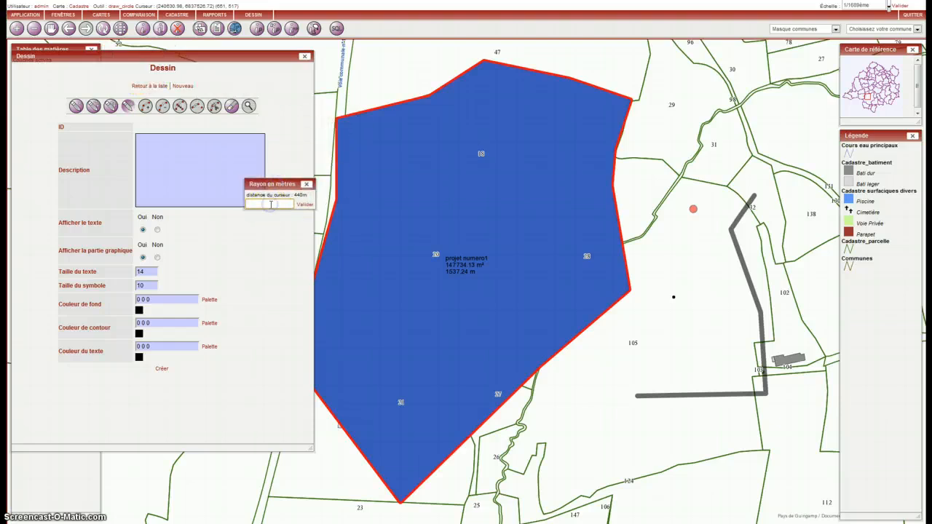
{"action": "type", "text": "50"}
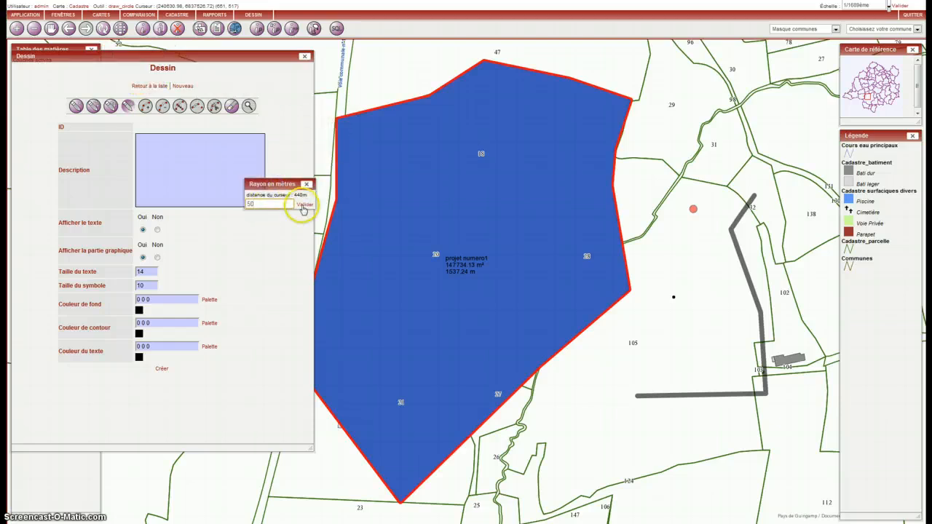
{"action": "left_click", "coordinate": [304, 205]}
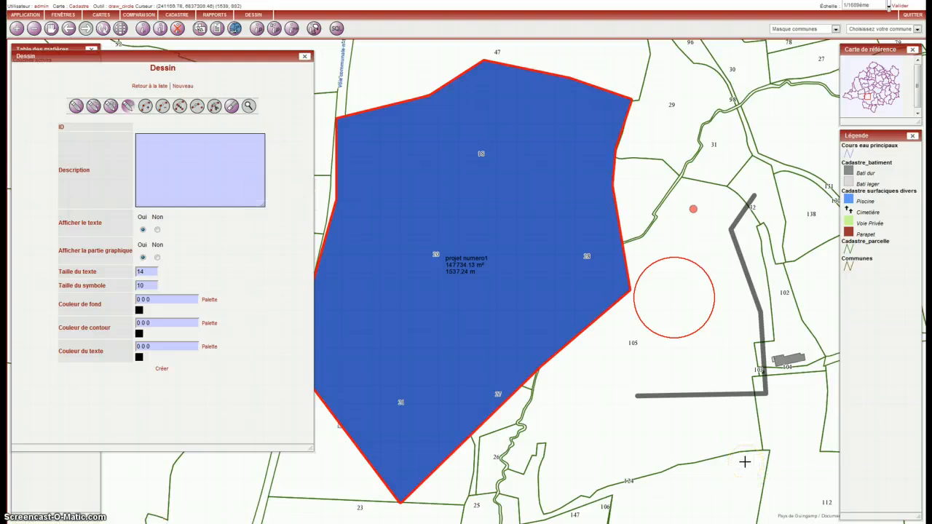
{"action": "left_click", "coordinate": [162, 369]}
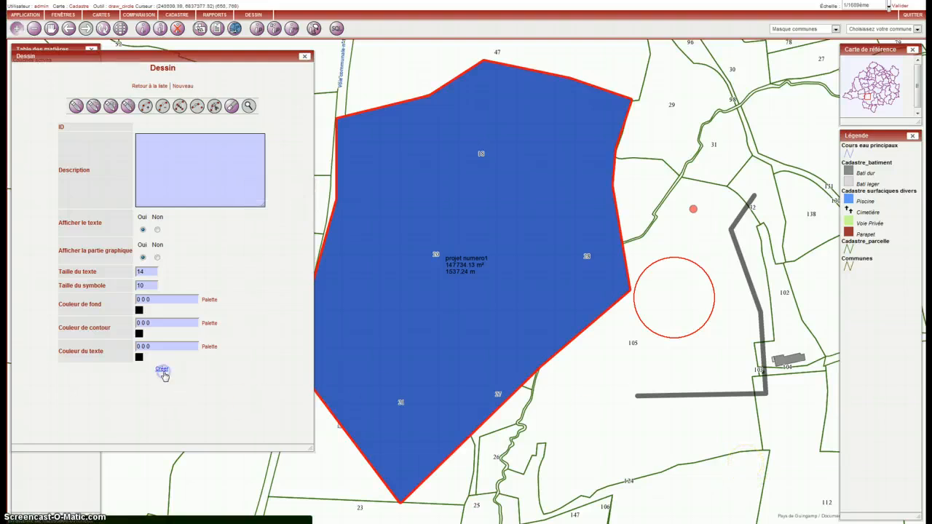
Check the calculated area and perimeter in the new circle's record
{"action": "left_click", "coordinate": [73, 374]}
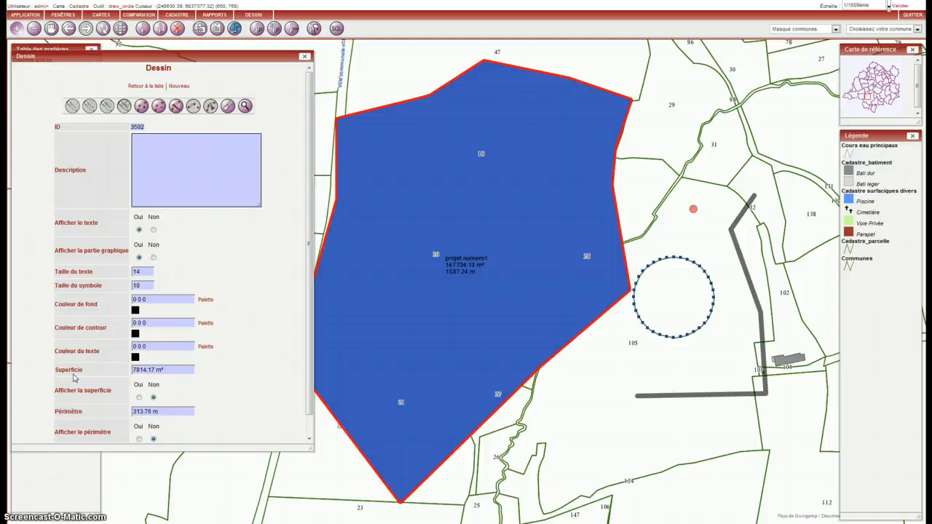
{"action": "scroll", "coordinate": [218, 342], "scroll_direction": "down", "scroll_amount": 1}
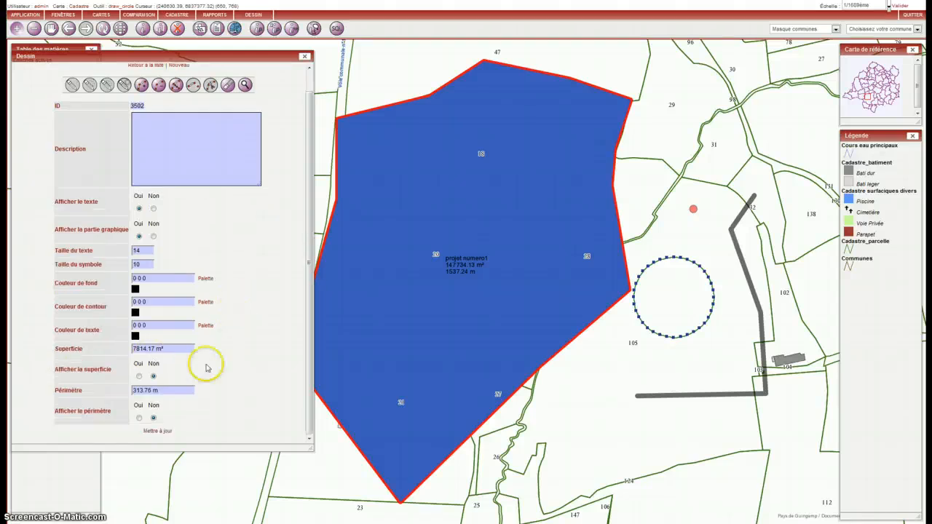
{"action": "left_click", "coordinate": [174, 391]}
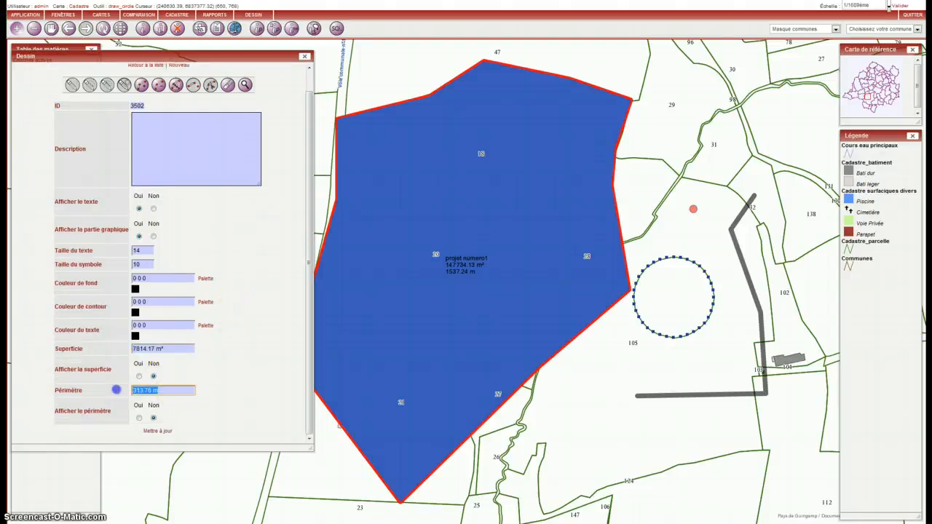
{"action": "scroll", "coordinate": [269, 383], "scroll_direction": "up", "scroll_amount": 1}
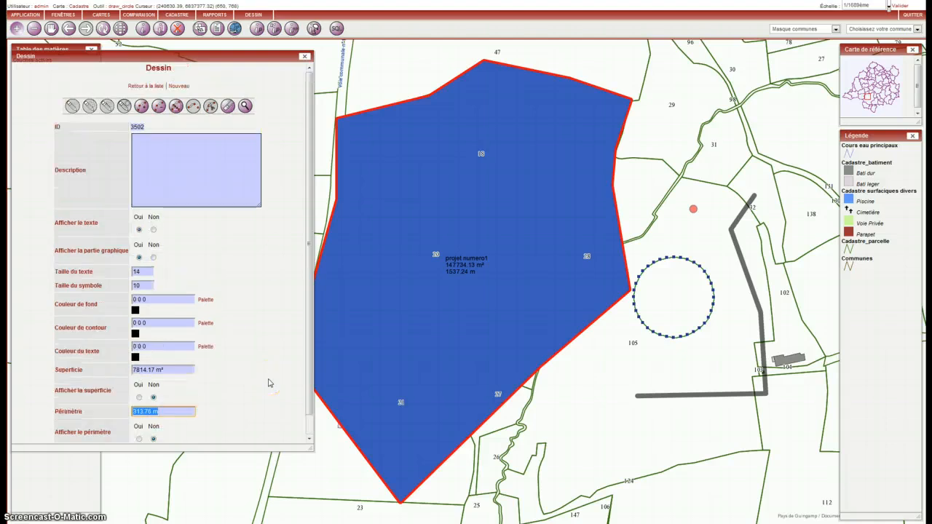
Return to the list of drawings and shrink its window to uncover more of the map
{"action": "left_click", "coordinate": [145, 85]}
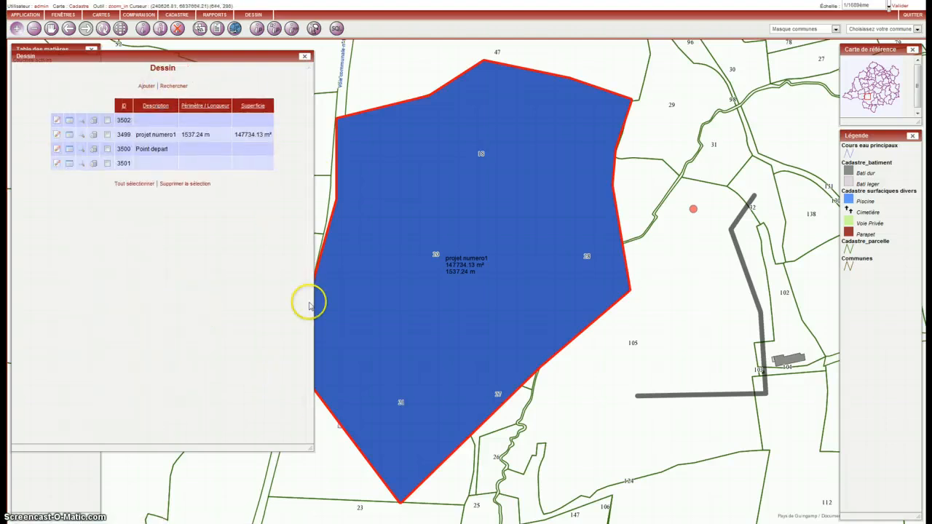
{"action": "left_click_drag", "start_coordinate": [314, 450], "coordinate": [251, 236]}
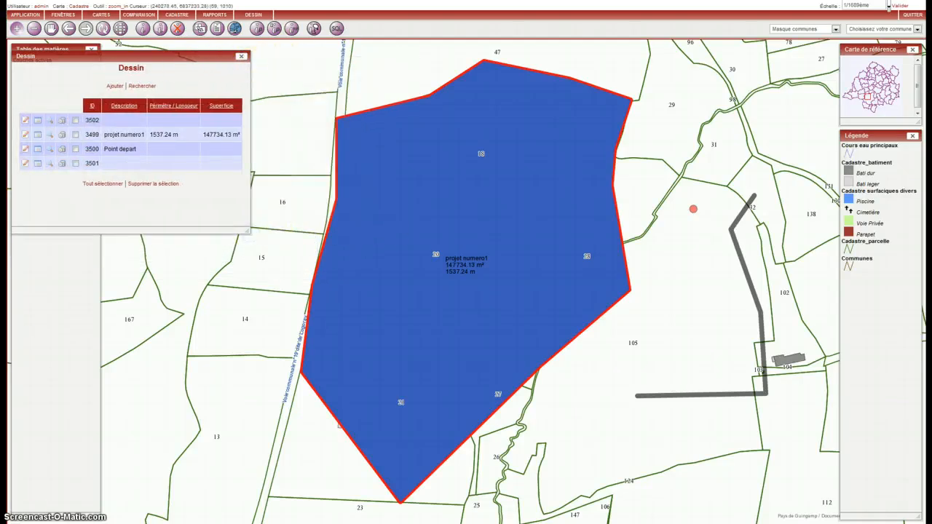